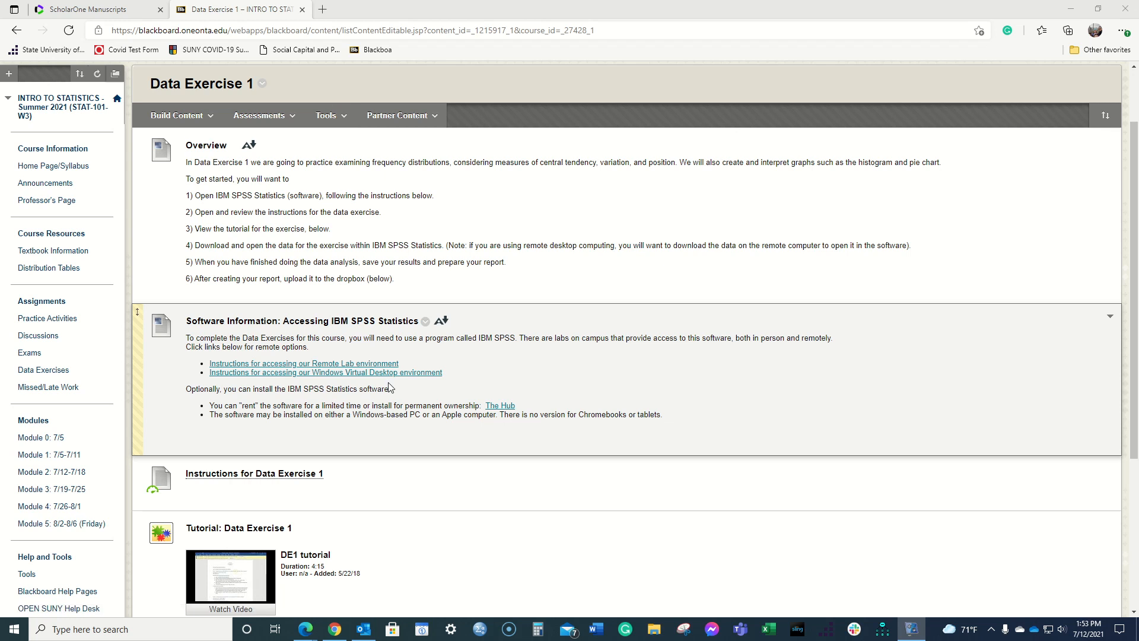
# Open the web client linked in the Windows Virtual Desktop environment instructions and choose the personal university account for sign-in.
pyautogui.click(401, 374)
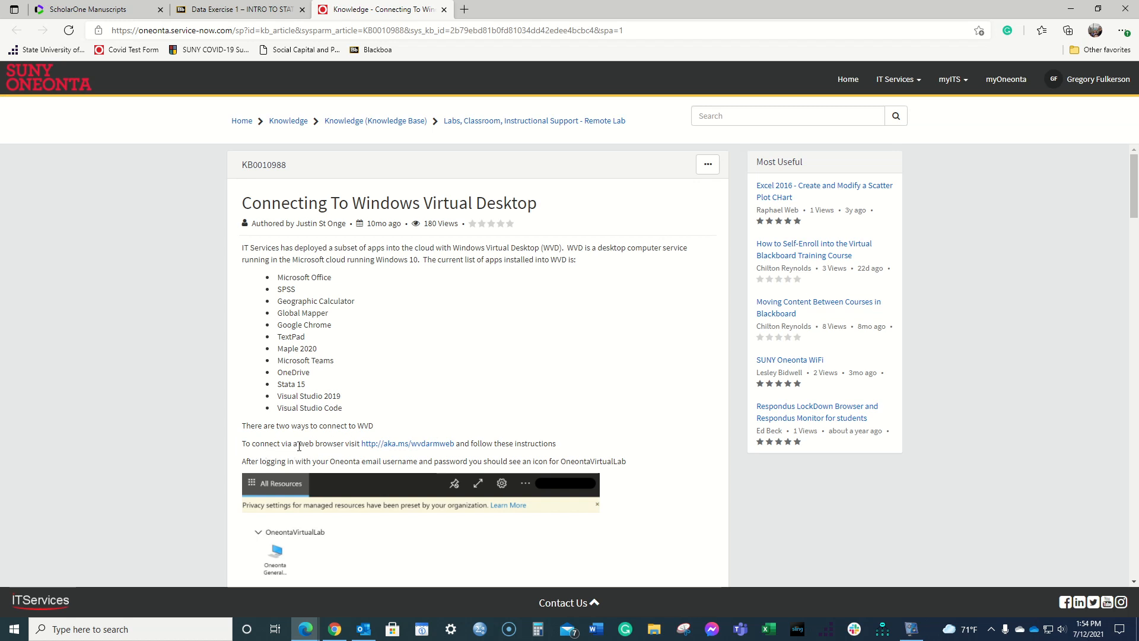
pyautogui.click(408, 444)
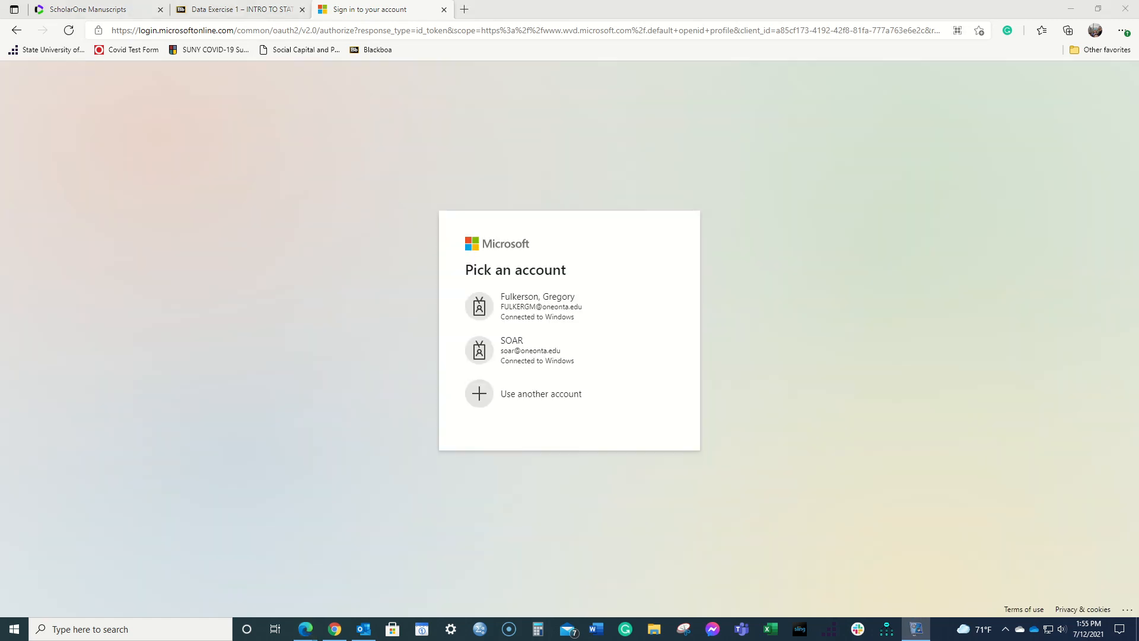
pyautogui.click(552, 309)
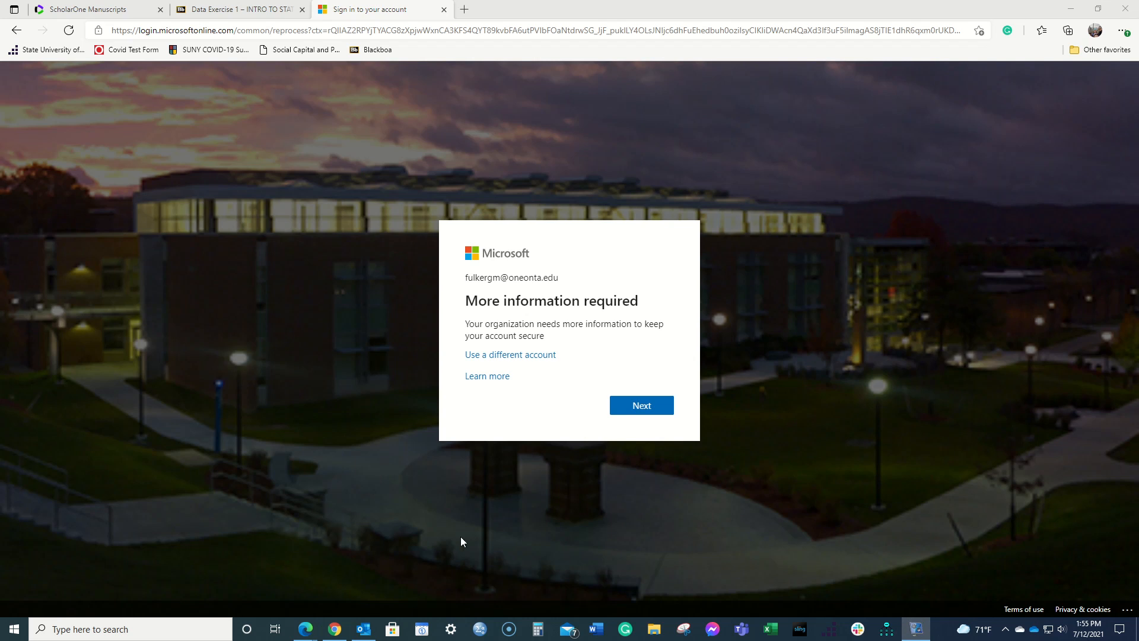
# Complete the required account check by re-authenticating with the account password, staying signed in and accepting the listed security details.
pyautogui.click(650, 409)
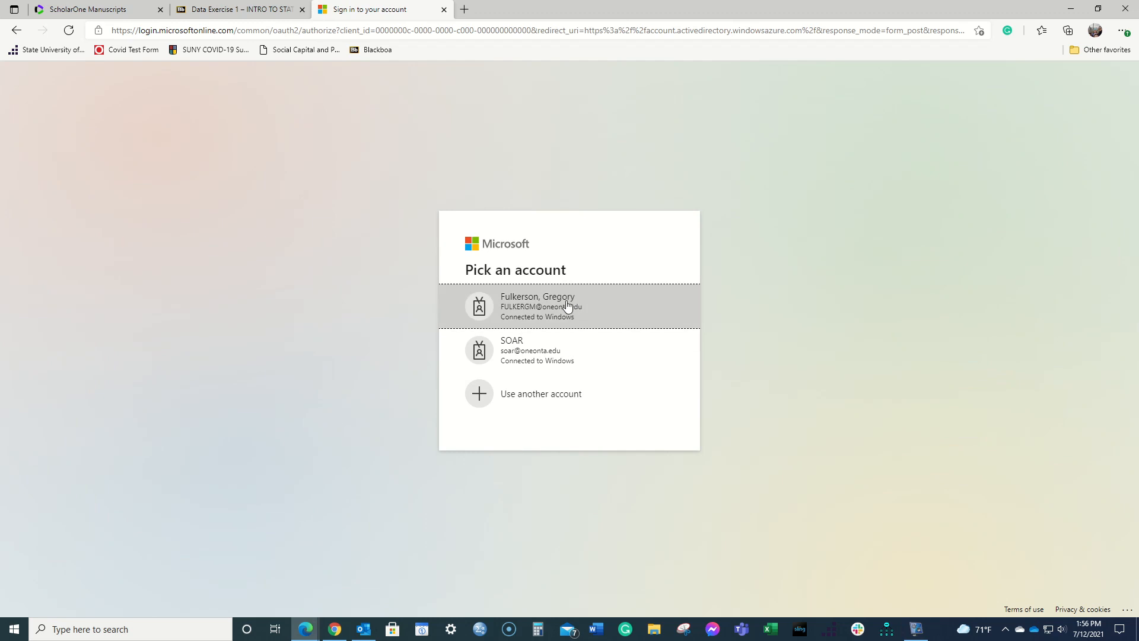
pyautogui.click(568, 305)
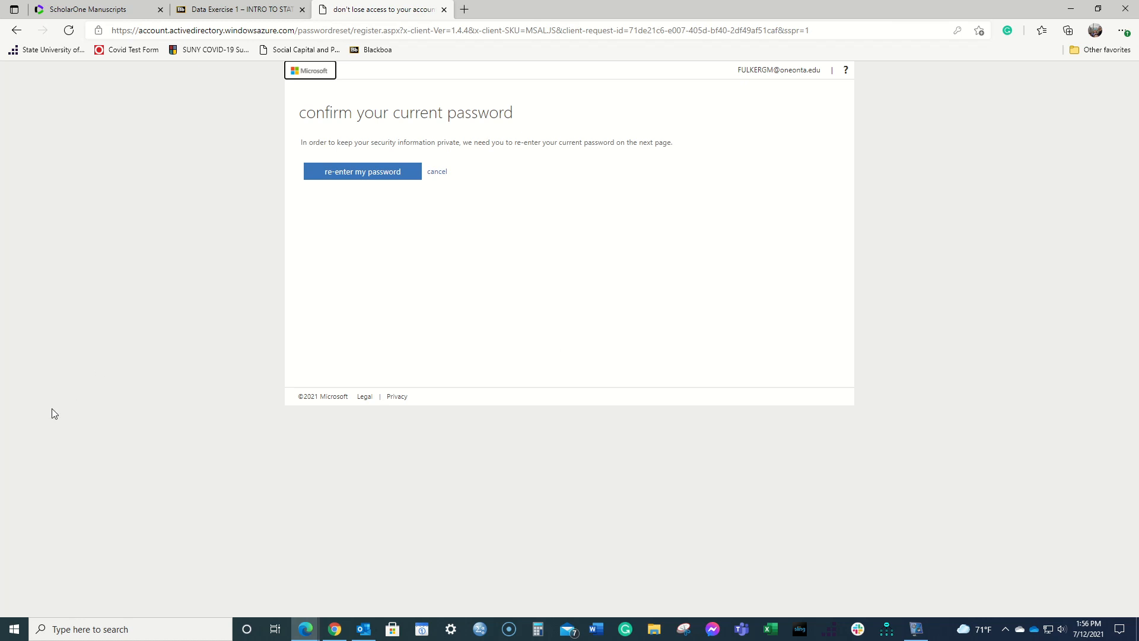
pyautogui.click(377, 176)
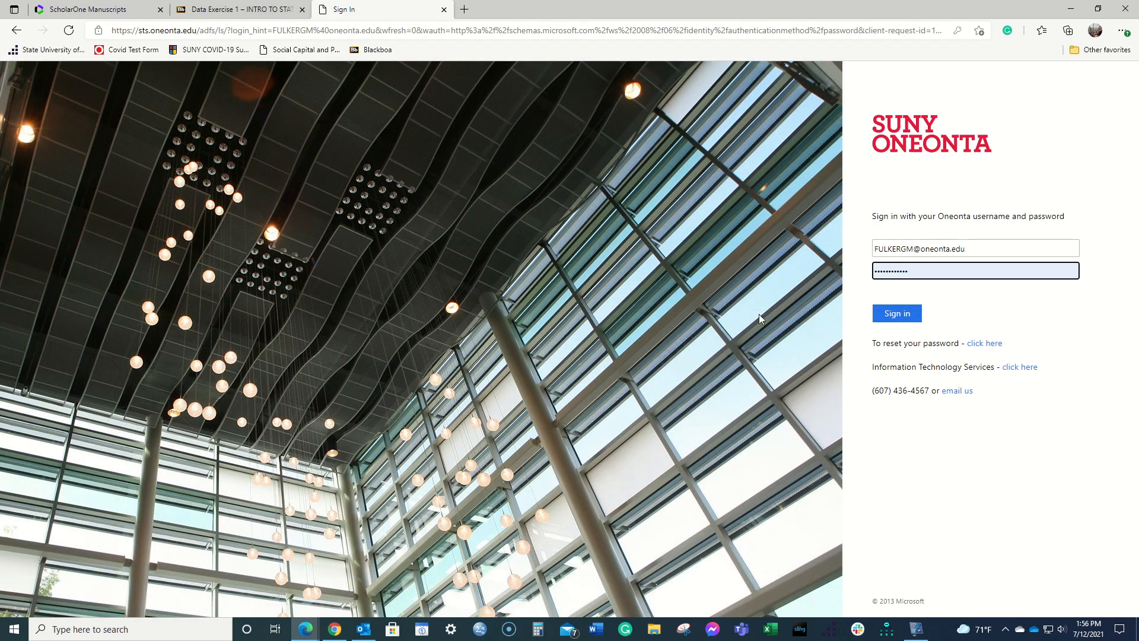
pyautogui.click(903, 316)
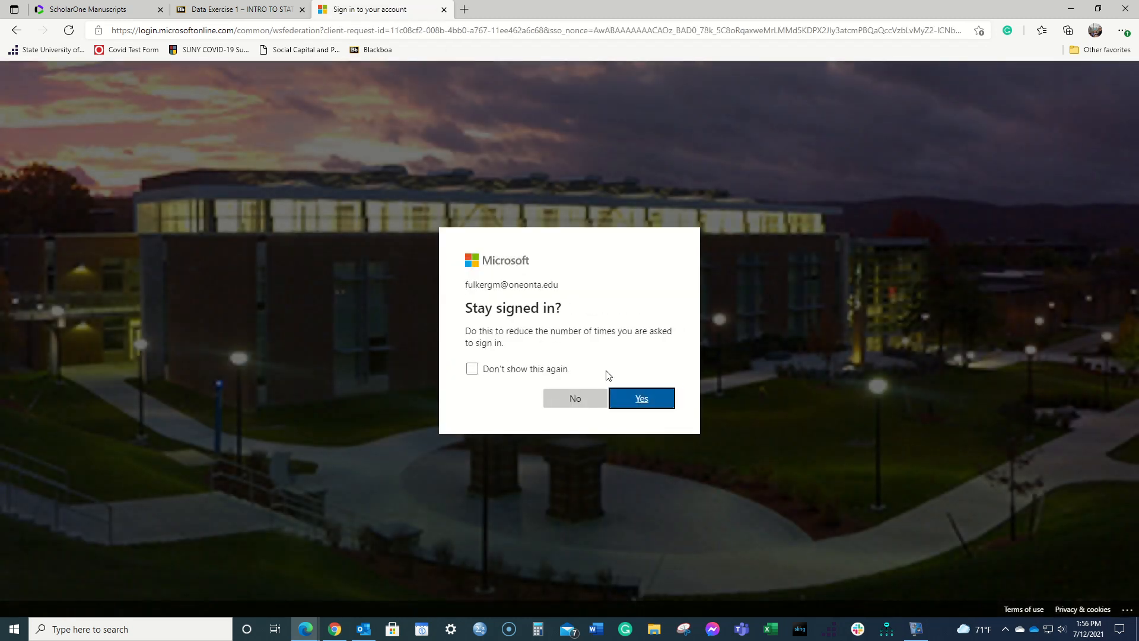
pyautogui.click(635, 400)
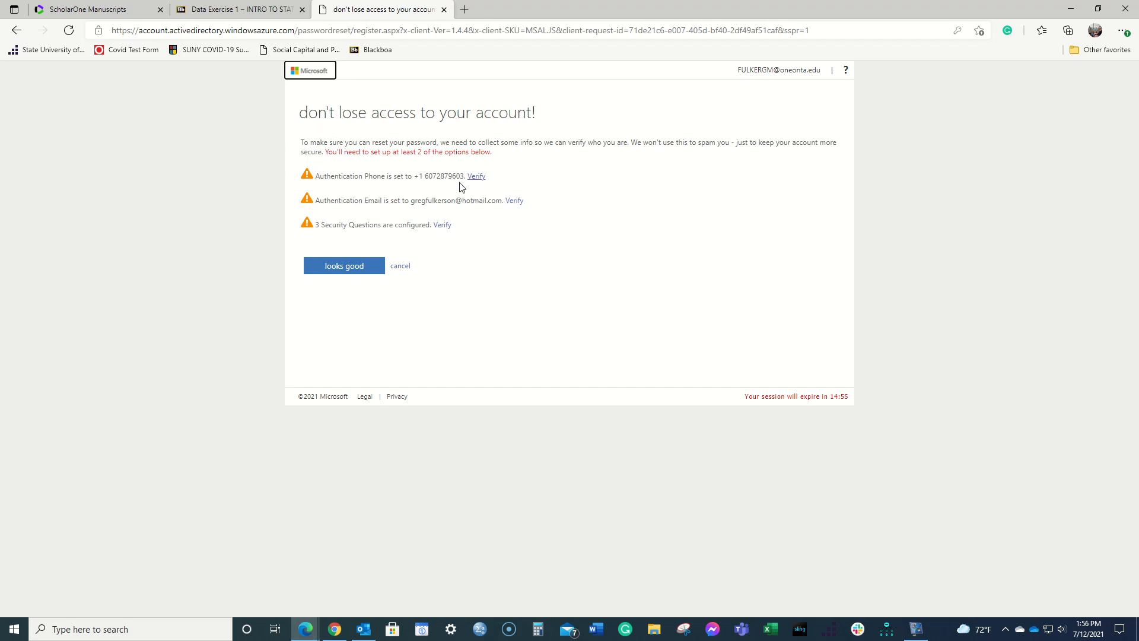
pyautogui.click(343, 265)
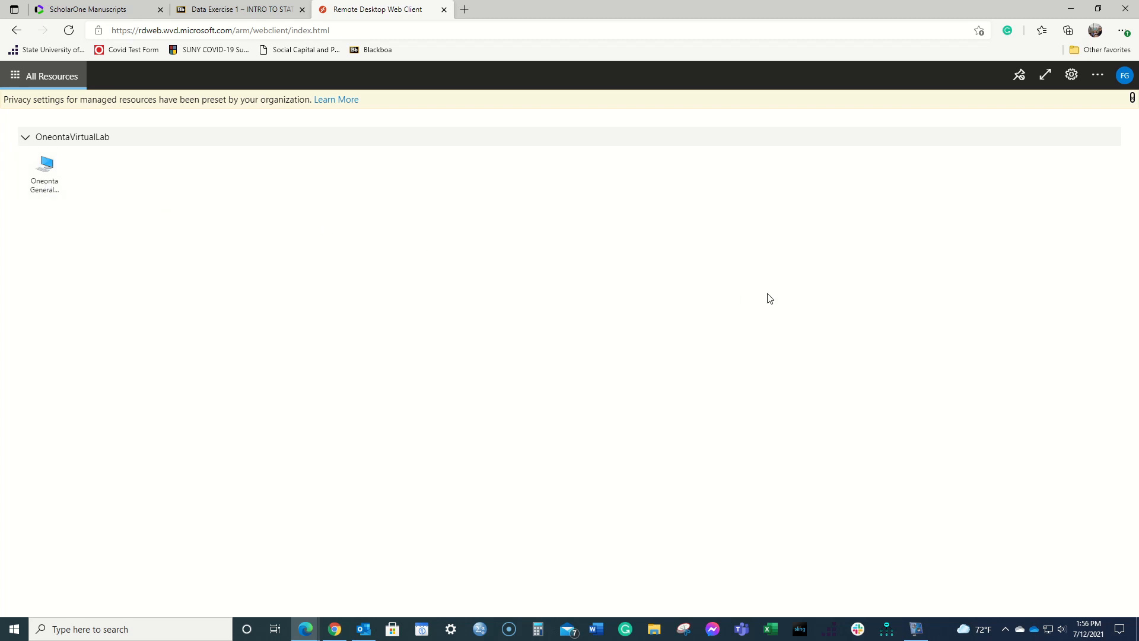
# Review the Remote Desktop web client's settings, including the resource launch method, and close them.
pyautogui.click(1073, 78)
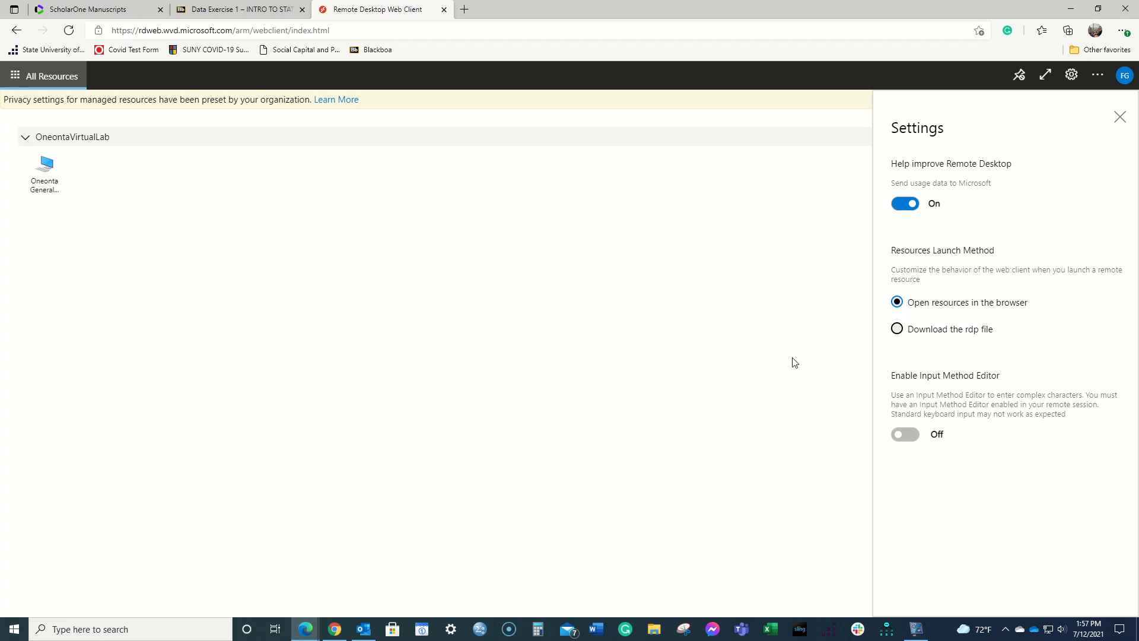
pyautogui.click(1121, 119)
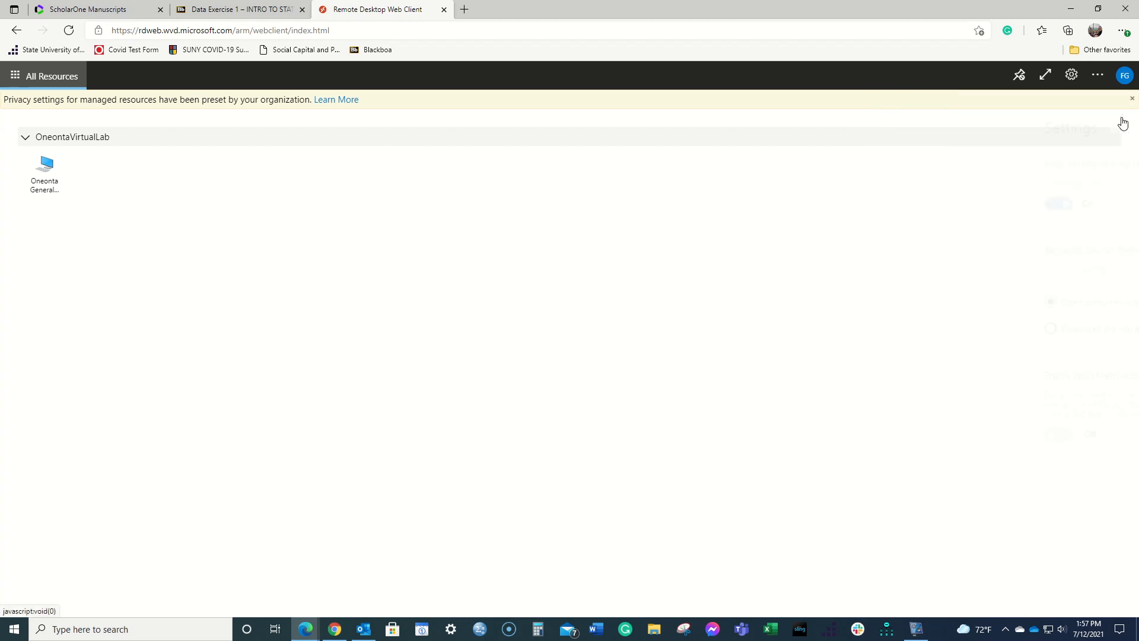
# Launch the Oneonta General Purpose Lab desktop and allow it access to the local clipboard and printer.
pyautogui.click(36, 178)
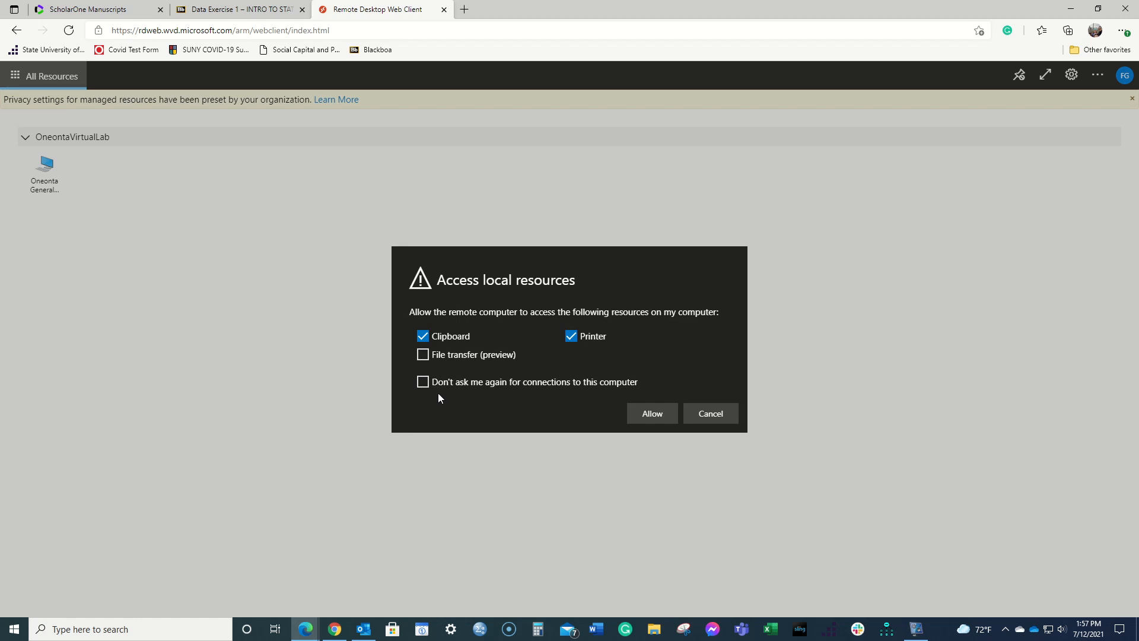
pyautogui.click(425, 382)
pyautogui.click(425, 383)
pyautogui.click(650, 417)
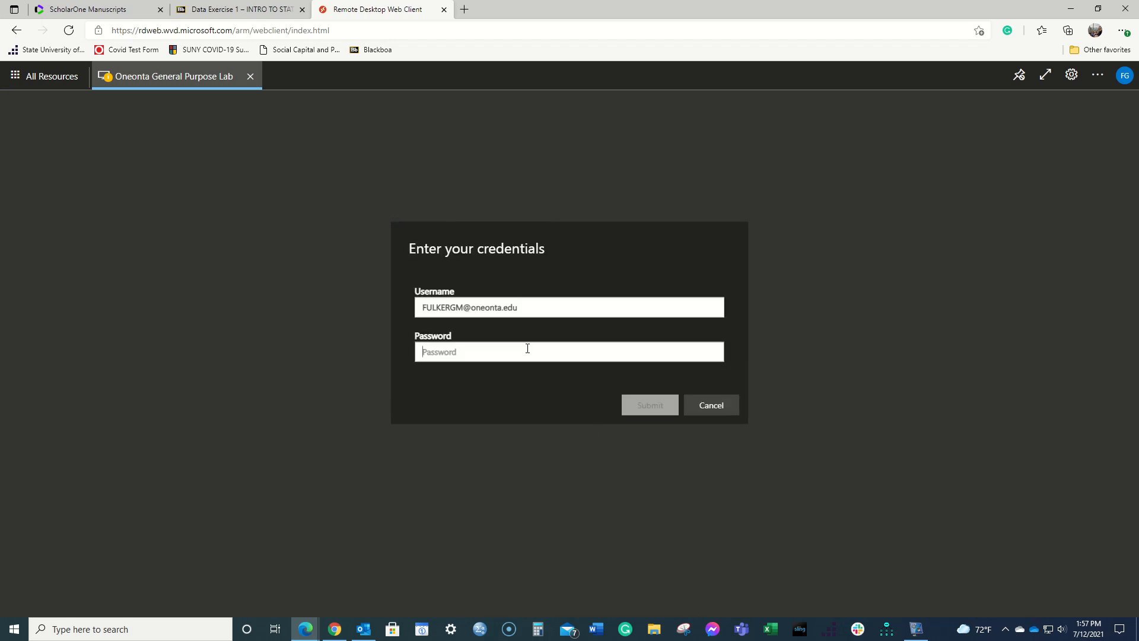
# Log in to the remote desktop with the account password and dismiss the browser's offer to save it.
pyautogui.write('••••••••••')
pyautogui.press('Return')
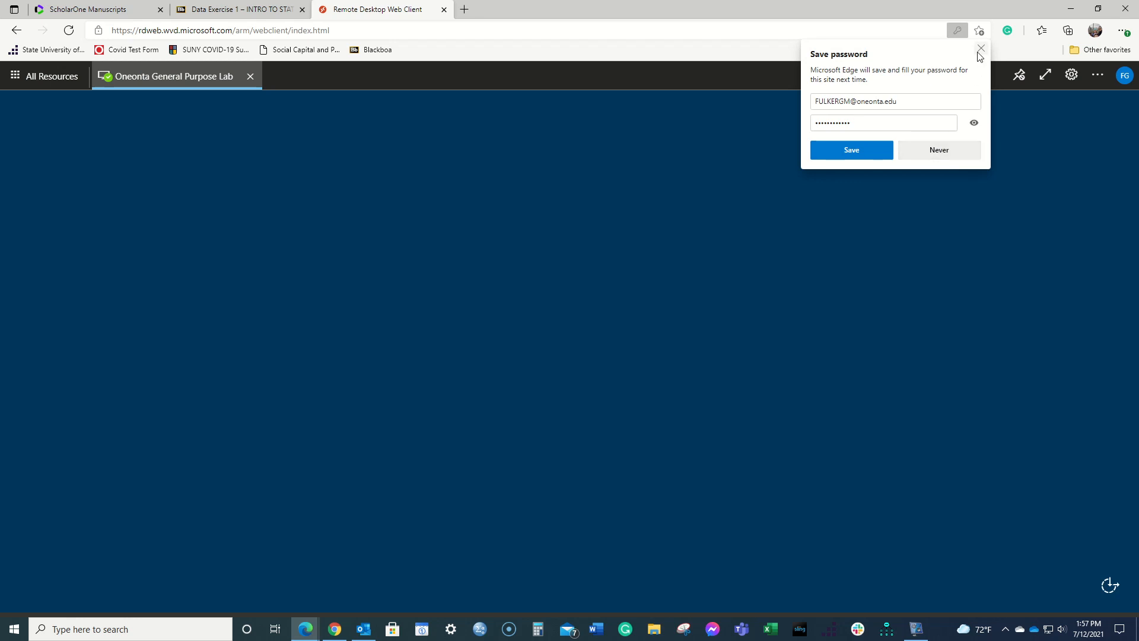
pyautogui.click(980, 51)
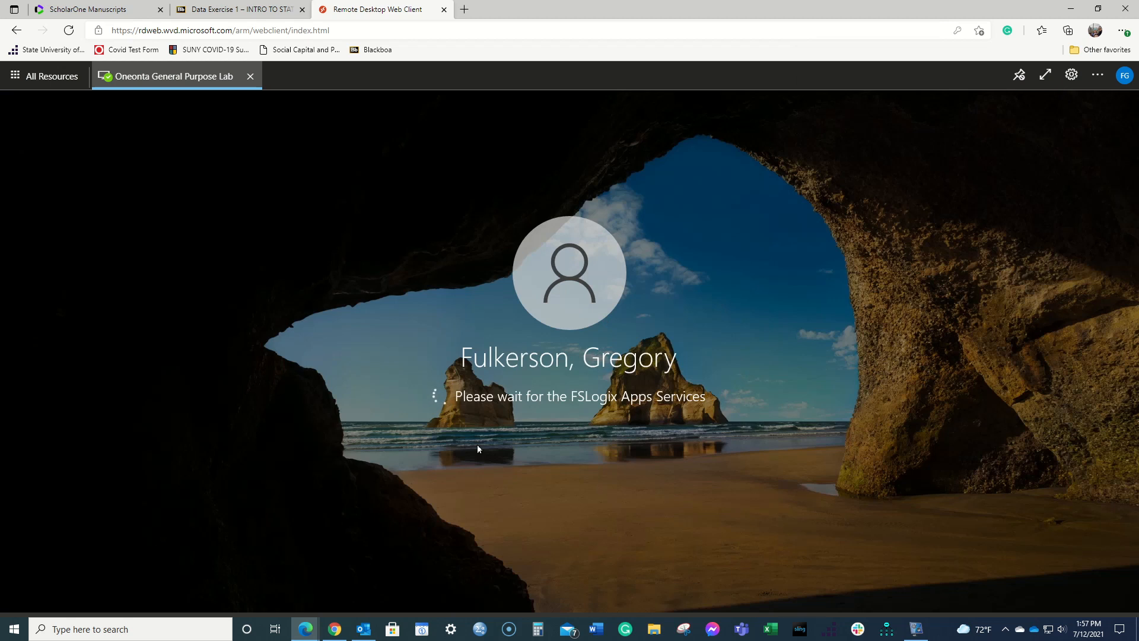
# Show the remote desktop in full screen and close its Teams window.
pyautogui.click(1045, 75)
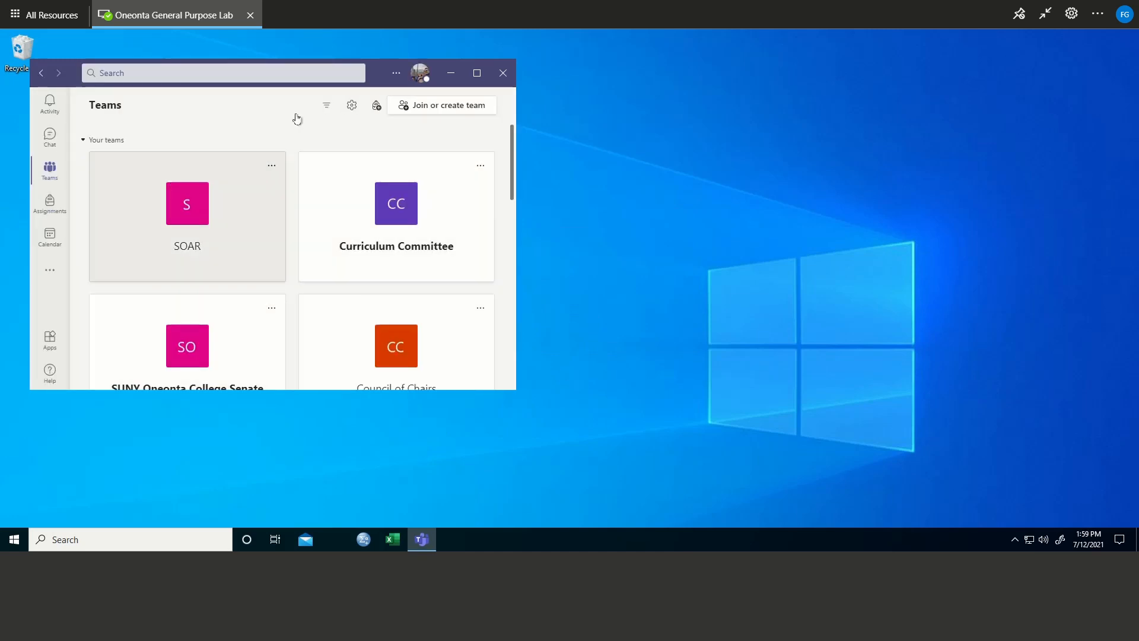
pyautogui.click(502, 74)
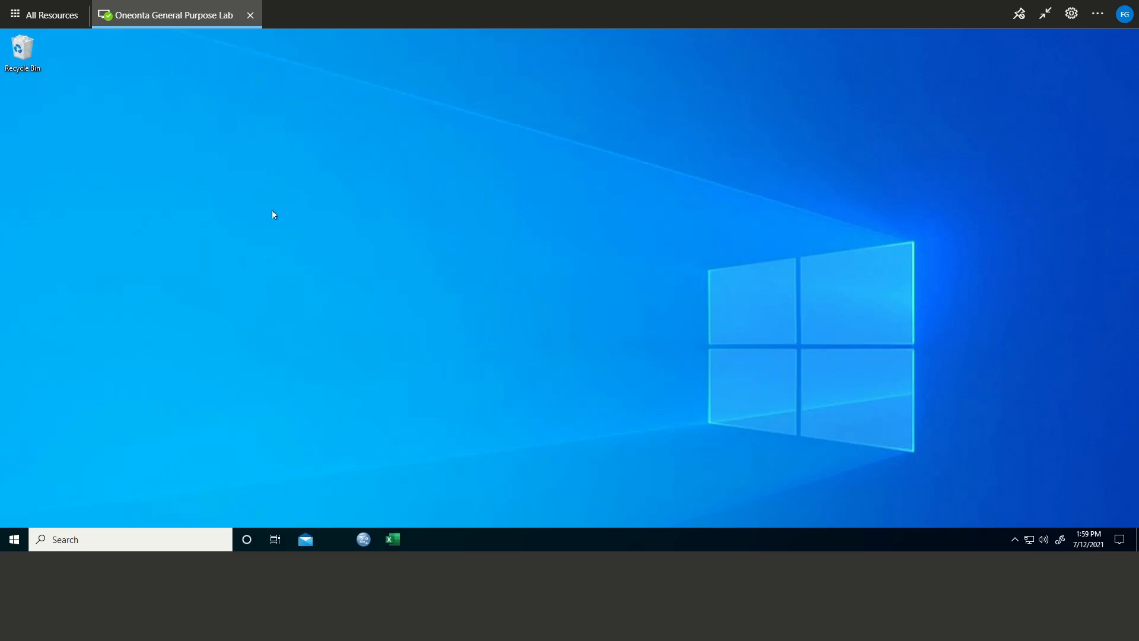
# Launch IBM SPSS Statistics 26 on the remote desktop.
pyautogui.click(14, 538)
pyautogui.scroll(-5, 60, 433)
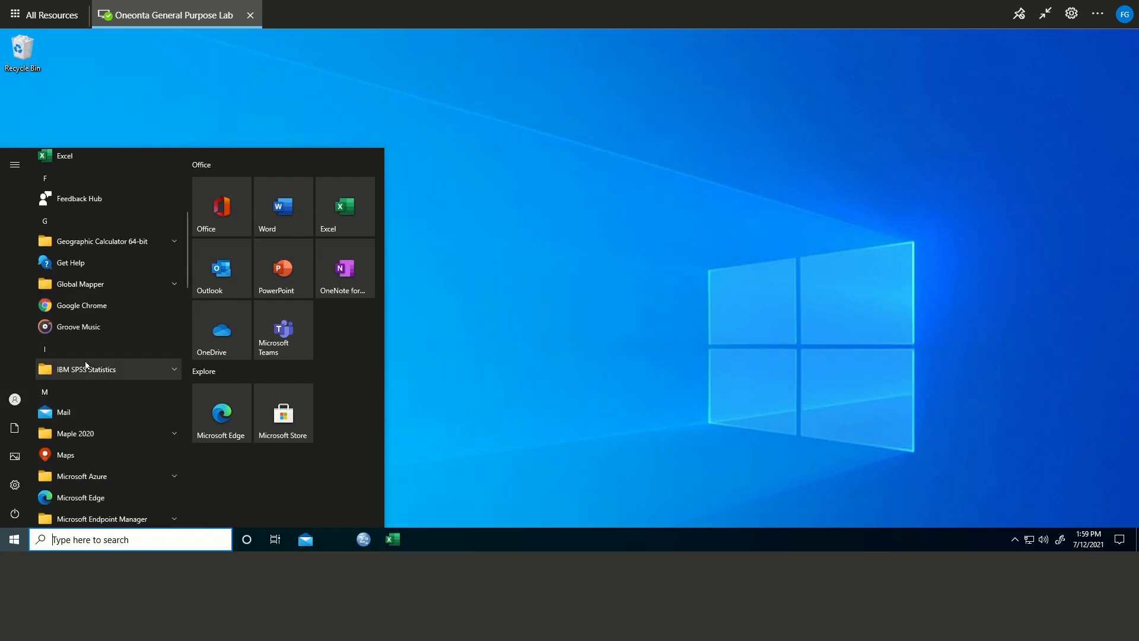
pyautogui.click(85, 368)
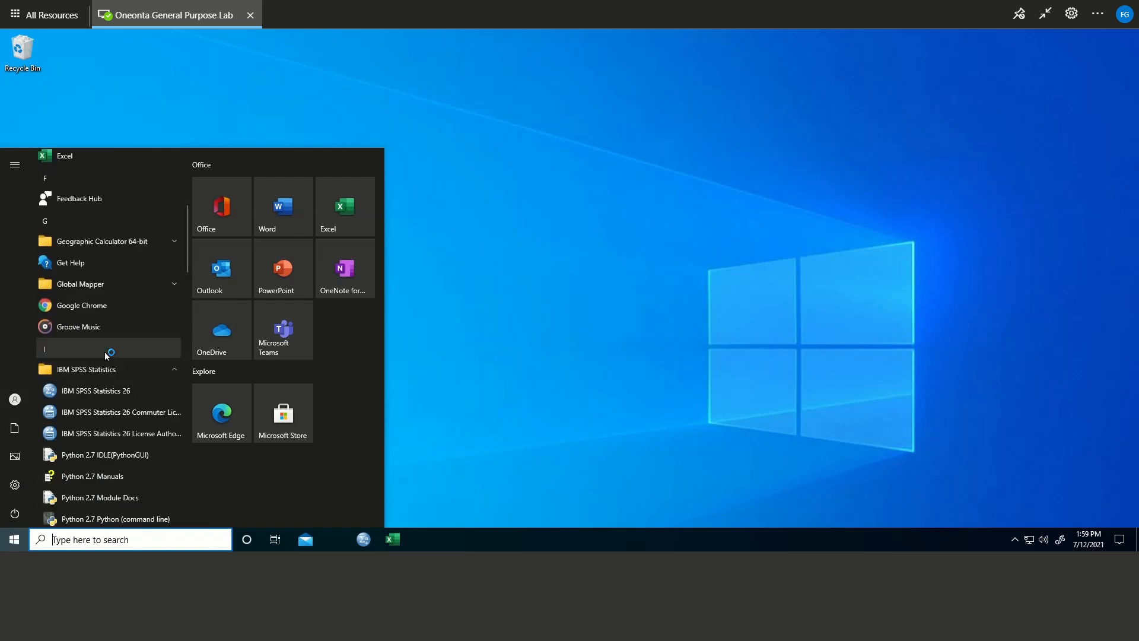
pyautogui.scroll(-1, 106, 354)
pyautogui.click(104, 345)
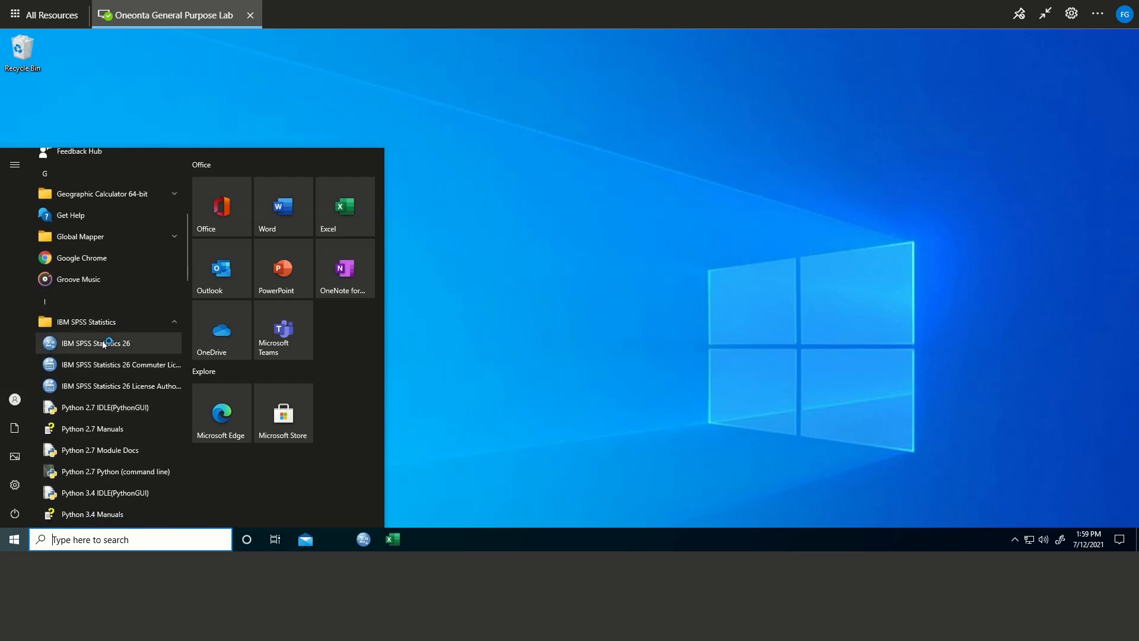
pyautogui.click(128, 342)
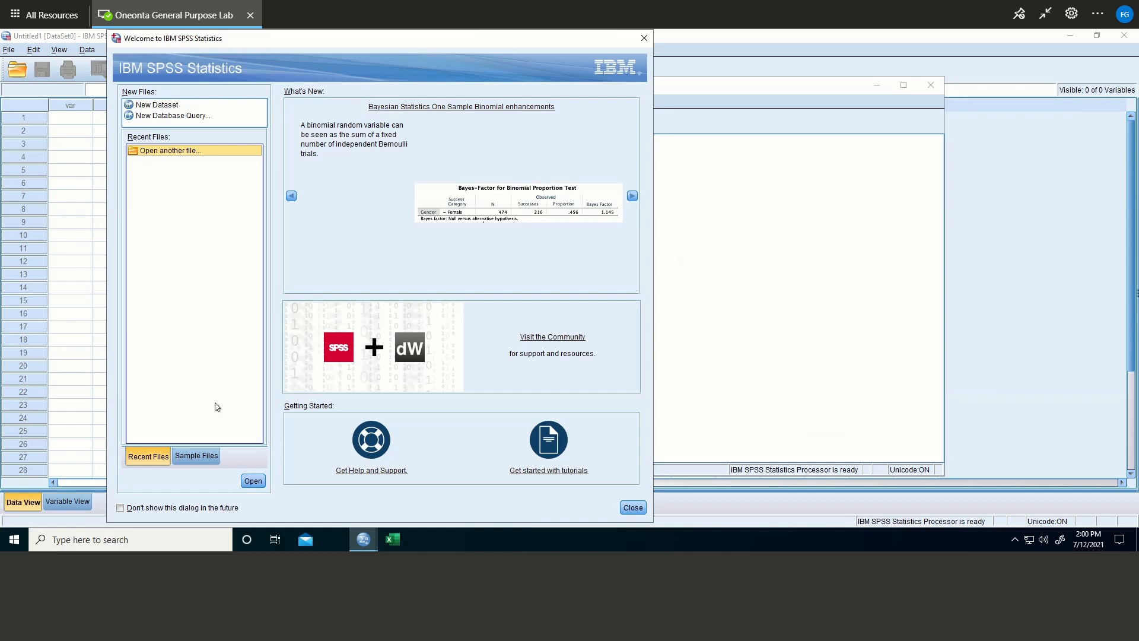
# Close the SPSS welcome dialog and restore the Data Editor from maximized to a smaller window.
pyautogui.moveTo(257, 32); pyautogui.dragTo(257, 45)
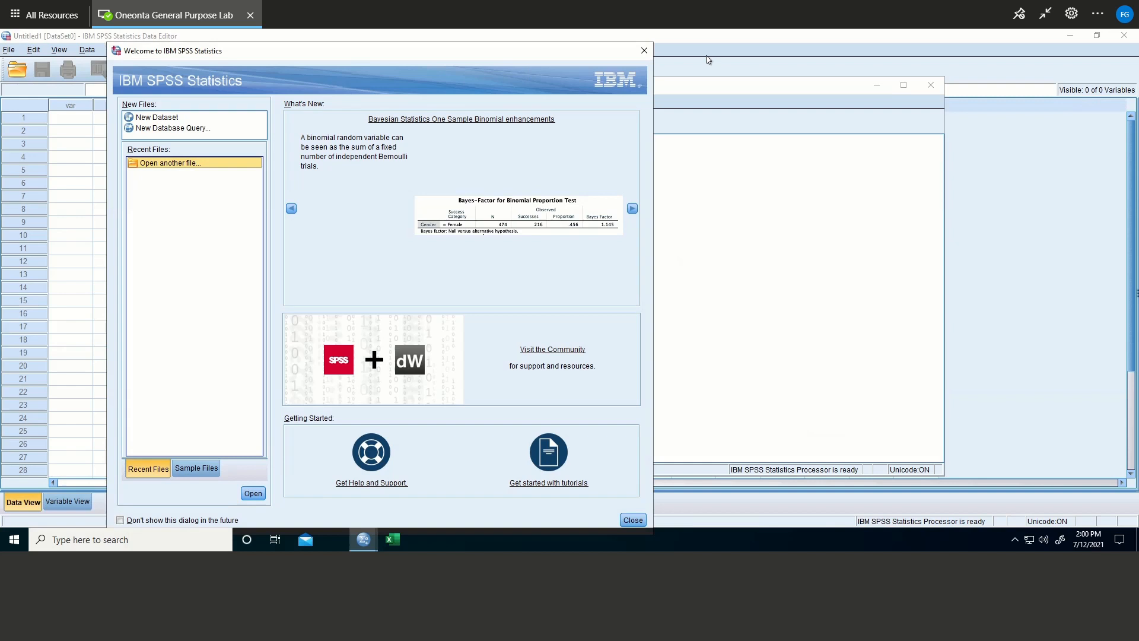
pyautogui.click(645, 51)
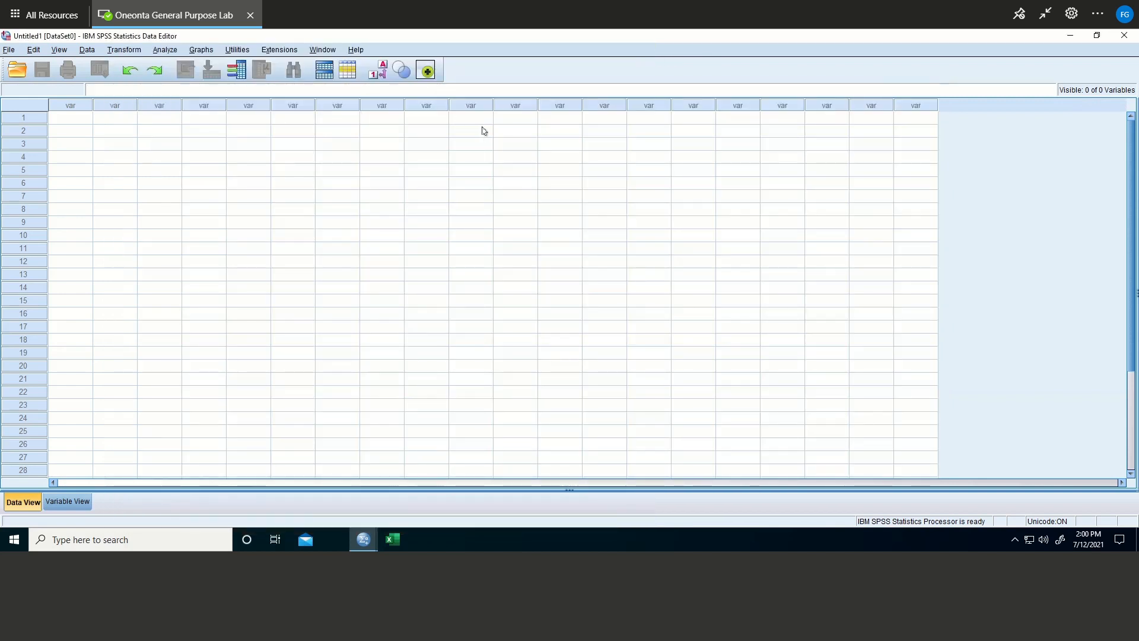
pyautogui.click(1098, 35)
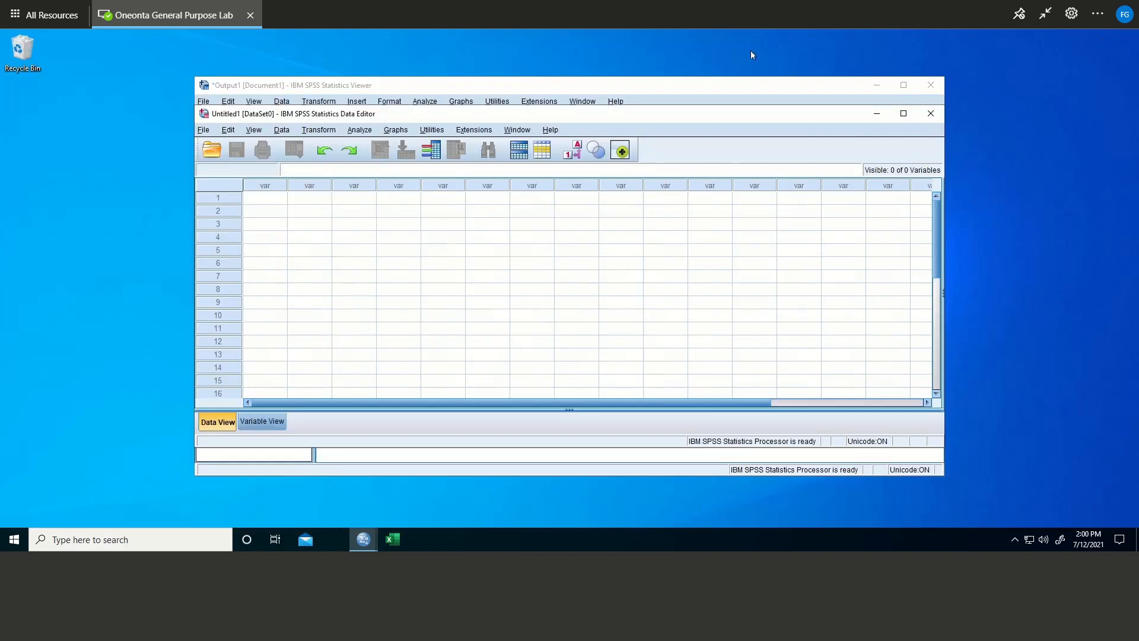
pyautogui.click(203, 102)
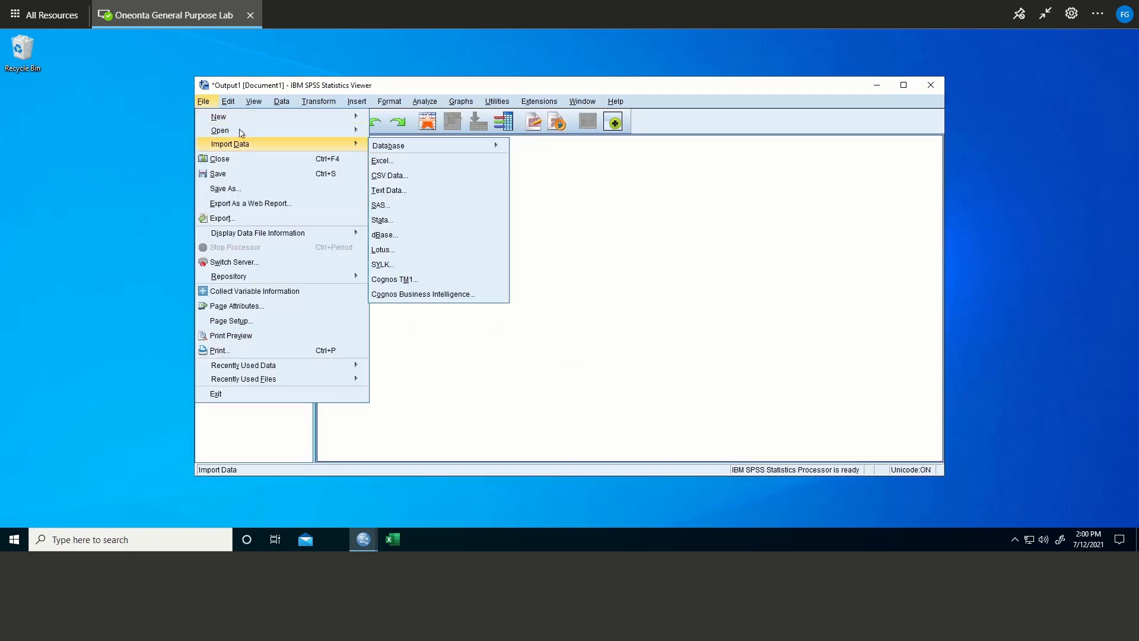
pyautogui.moveTo(279, 117)
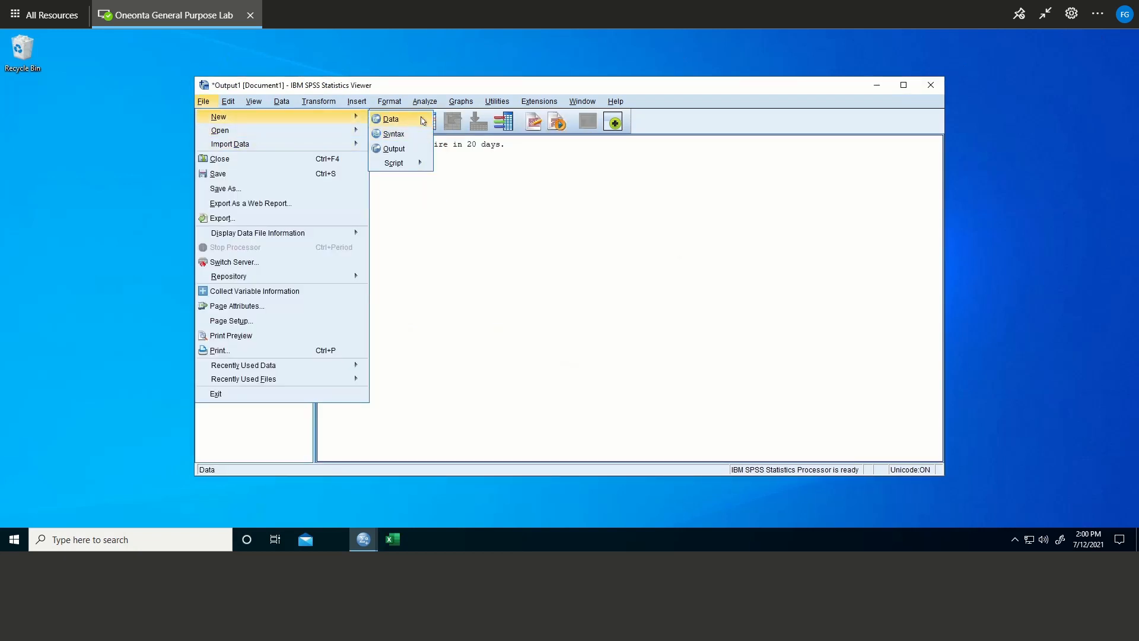
pyautogui.click(73, 277)
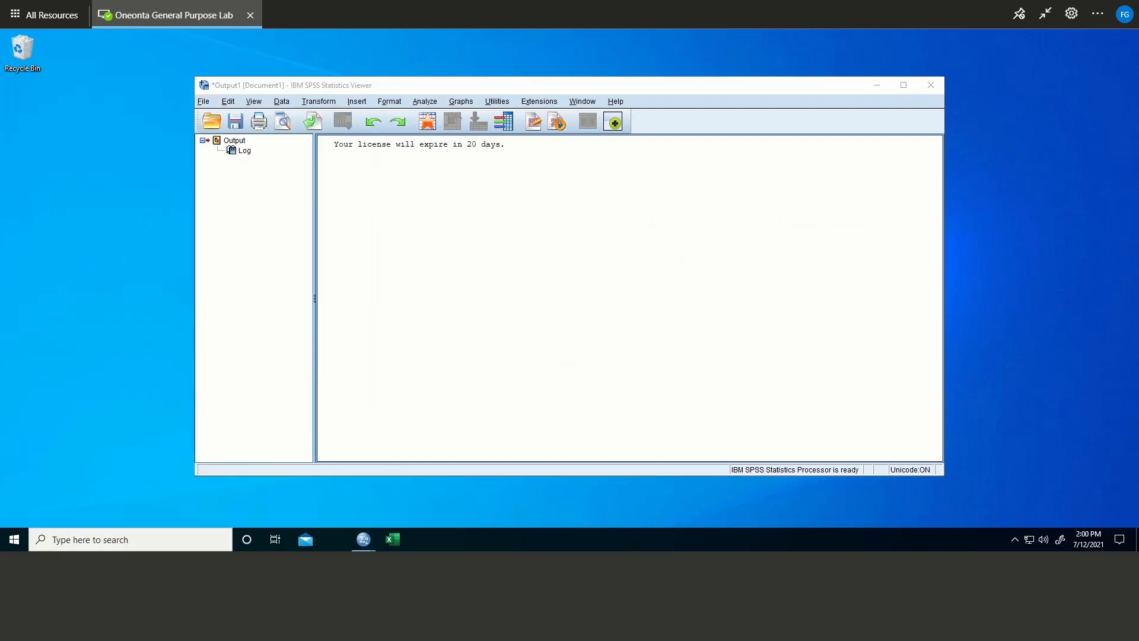
# Launch Google Chrome on the remote desktop and dismiss its default-browser notice.
pyautogui.click(12, 538)
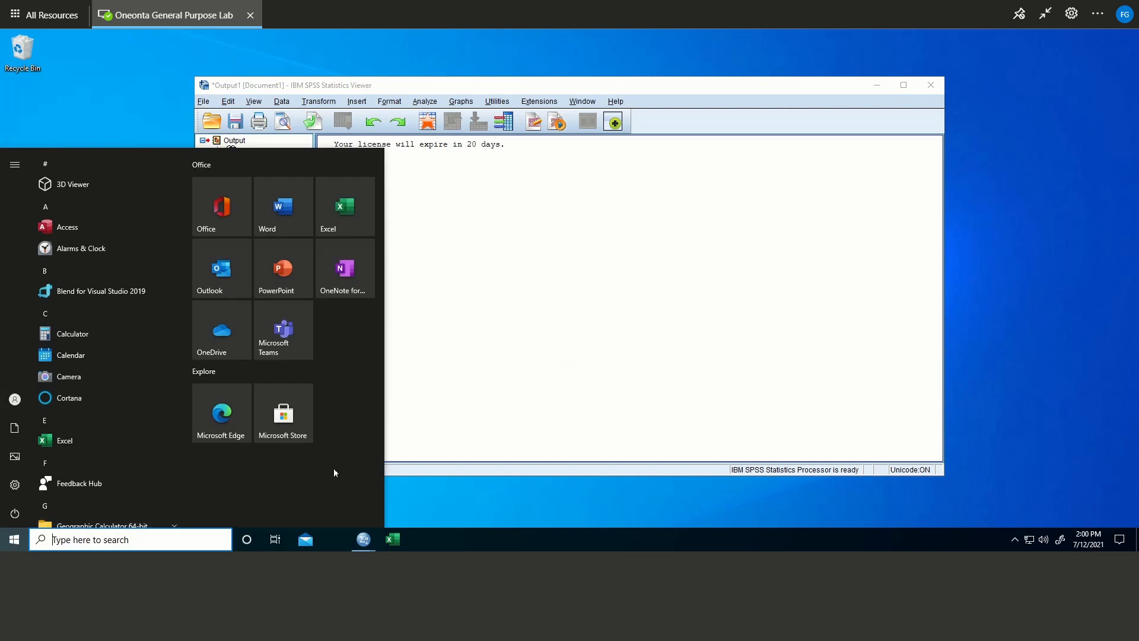
pyautogui.scroll(-3, 83, 344)
pyautogui.click(81, 402)
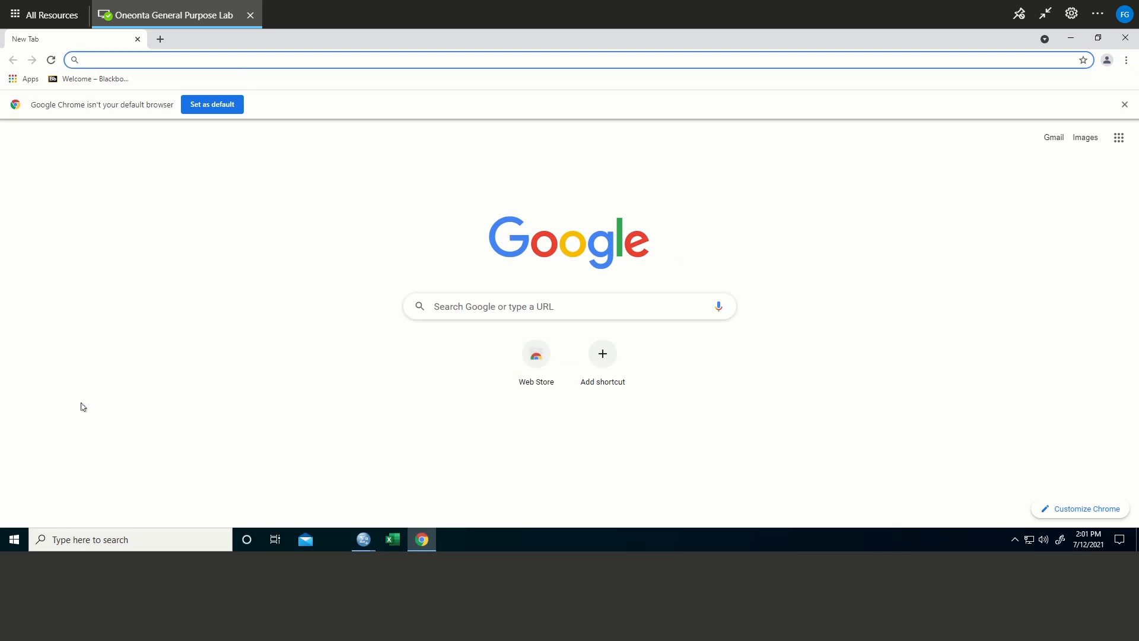
pyautogui.click(1125, 105)
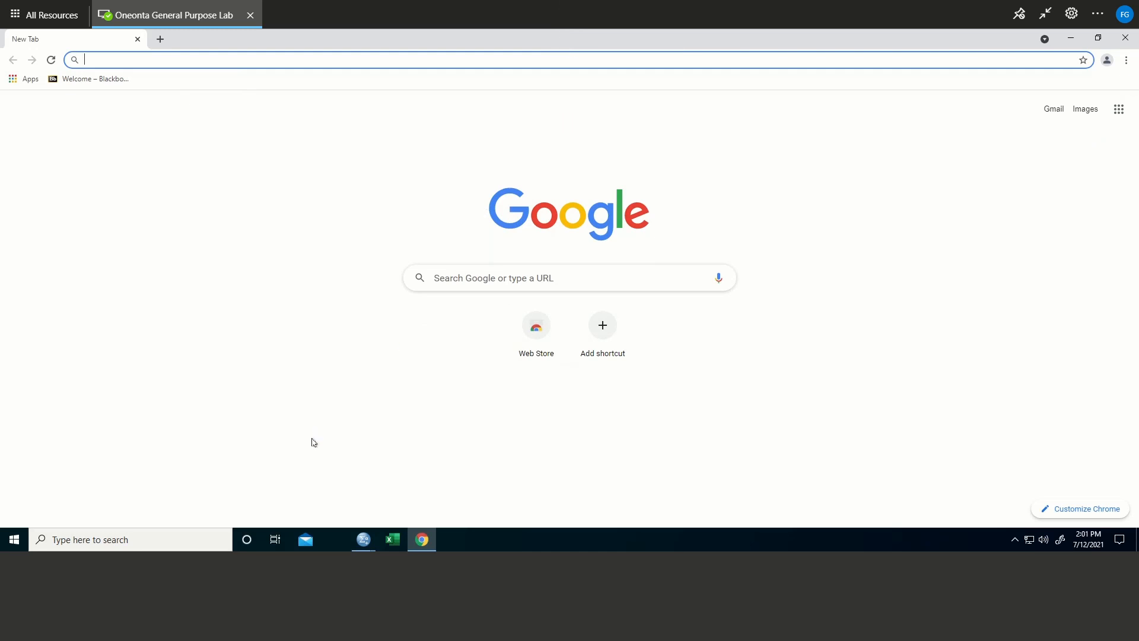
# Open the Blackboard welcome page at blackboard.oneonta.edu and go to the SUNY Oneonta Single Sign On login.
pyautogui.write('blackboard.oneonta.edu/webapps/portal/execute/tabs/tabAction?tab_tab_group_id=_9_1')
pyautogui.press('Return')
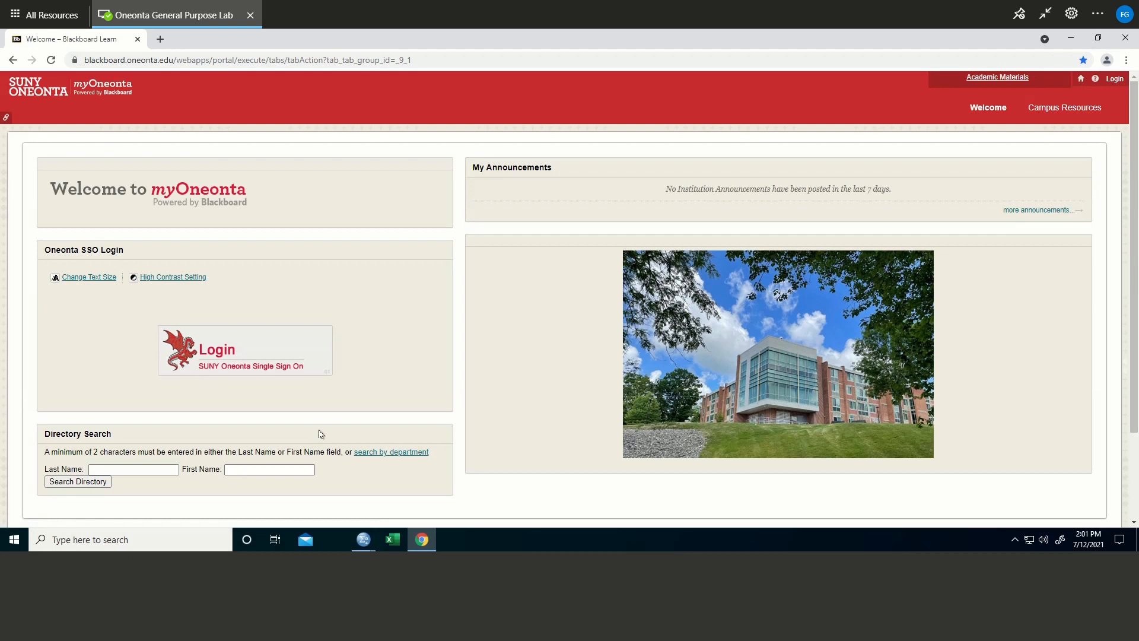
pyautogui.click(242, 358)
# Sign in to Blackboard, replacing the saved password with the current account password, and update the one stored in the browser.
pyautogui.click(905, 278)
pyautogui.click(927, 261)
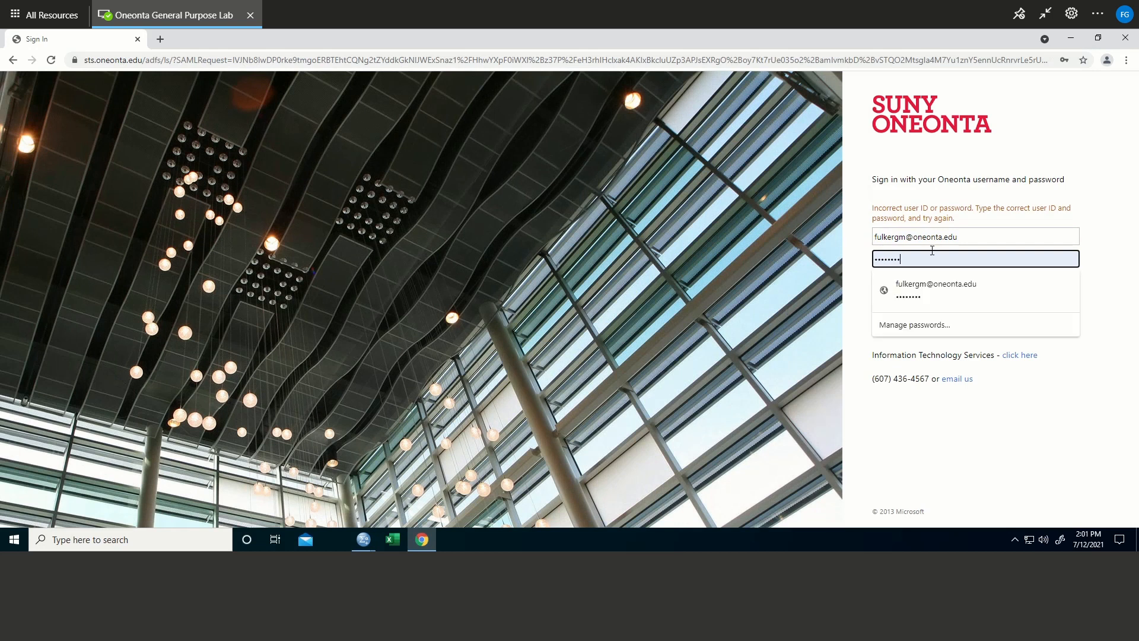
pyautogui.moveTo(932, 255); pyautogui.dragTo(846, 275)
pyautogui.write('•')
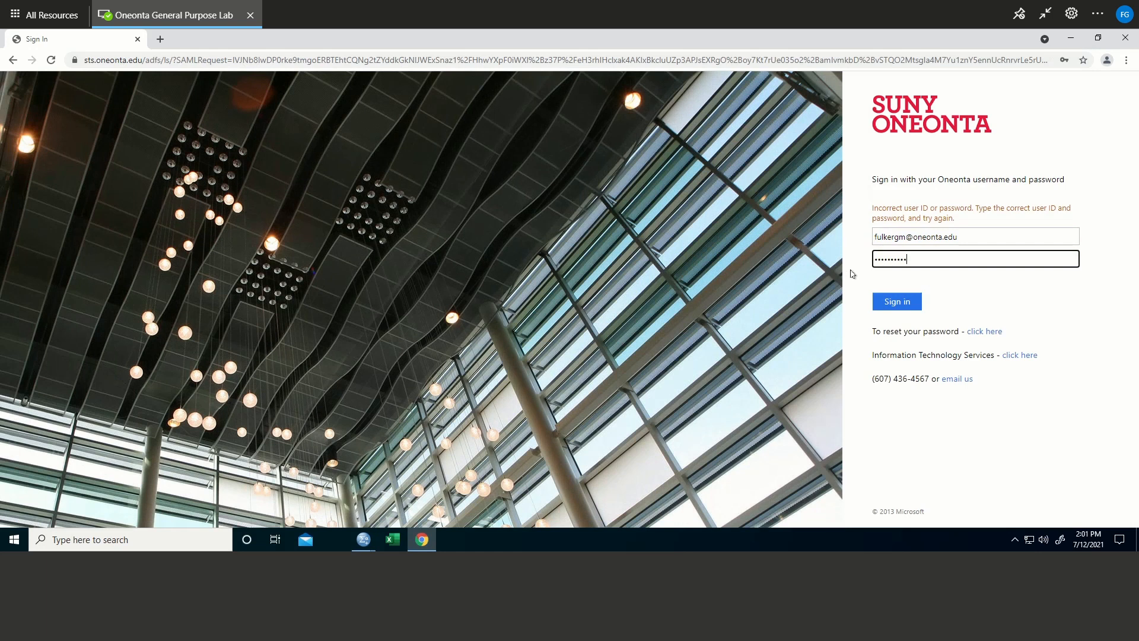
pyautogui.press('Return')
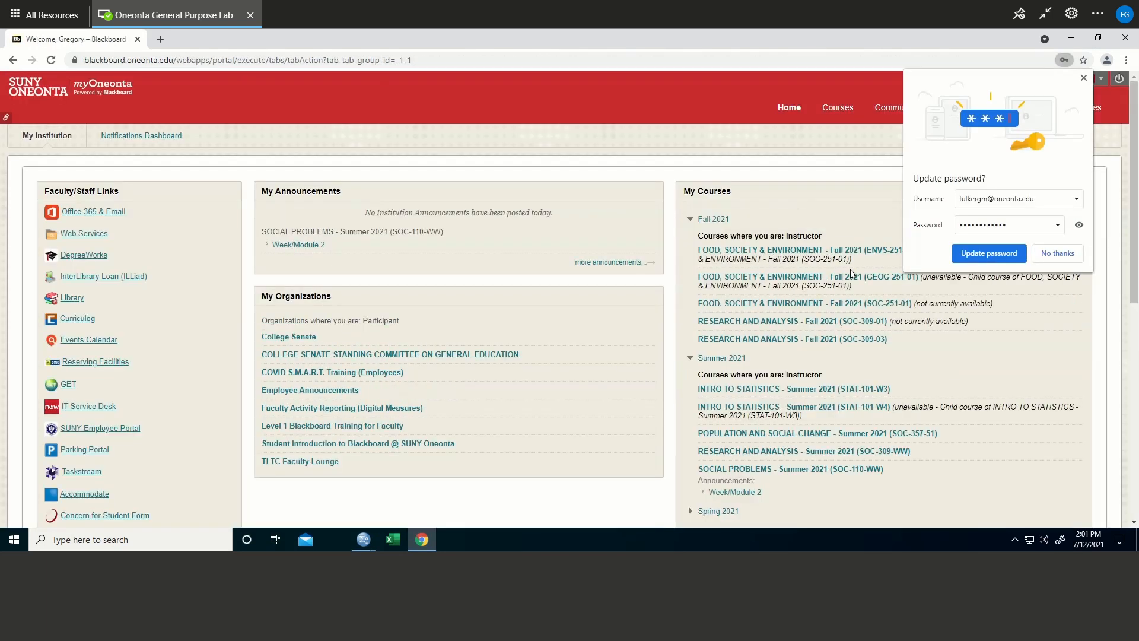
pyautogui.click(1011, 251)
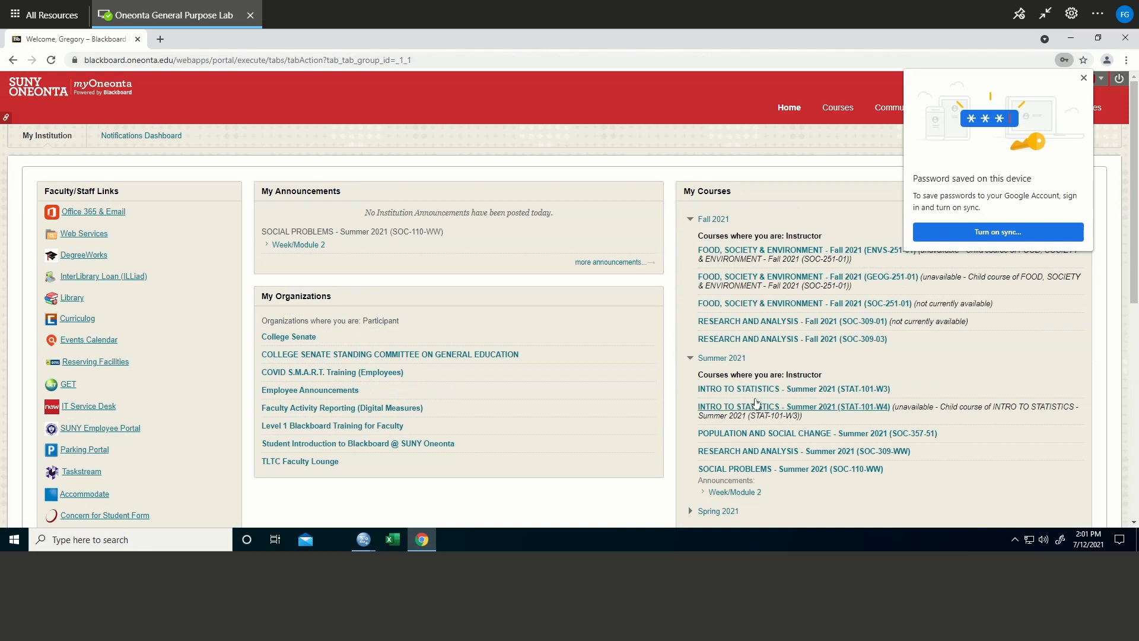
# Open the Data Exercise 1 folder in the Data Exercises of the INTRO TO STATISTICS - Summer 2021 (STAT-101-W3) course.
pyautogui.click(780, 391)
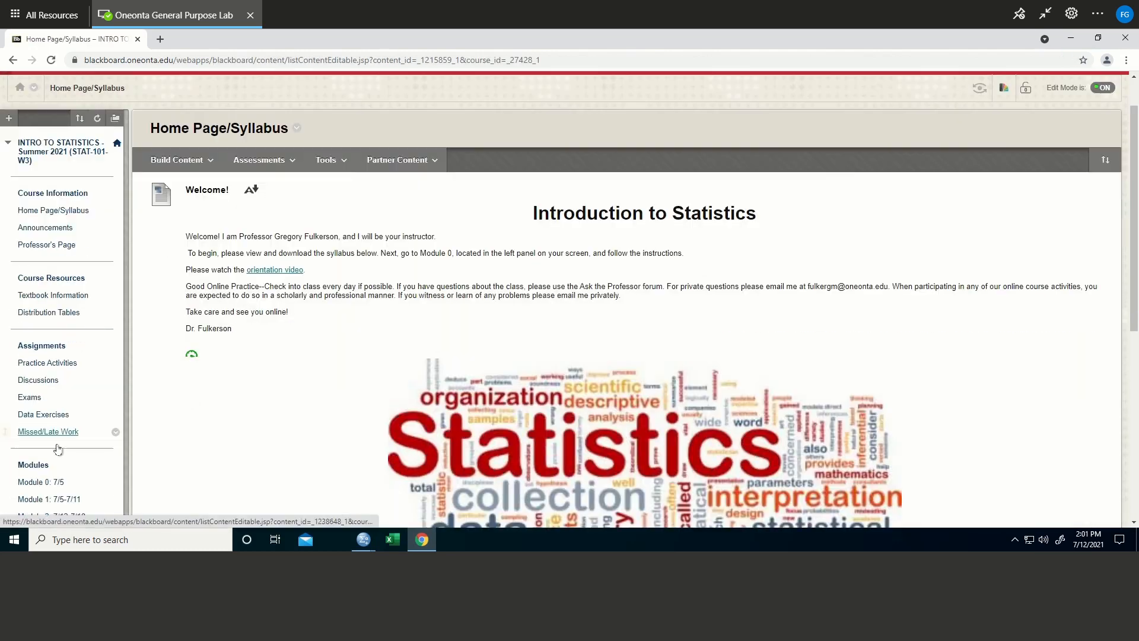
pyautogui.click(62, 414)
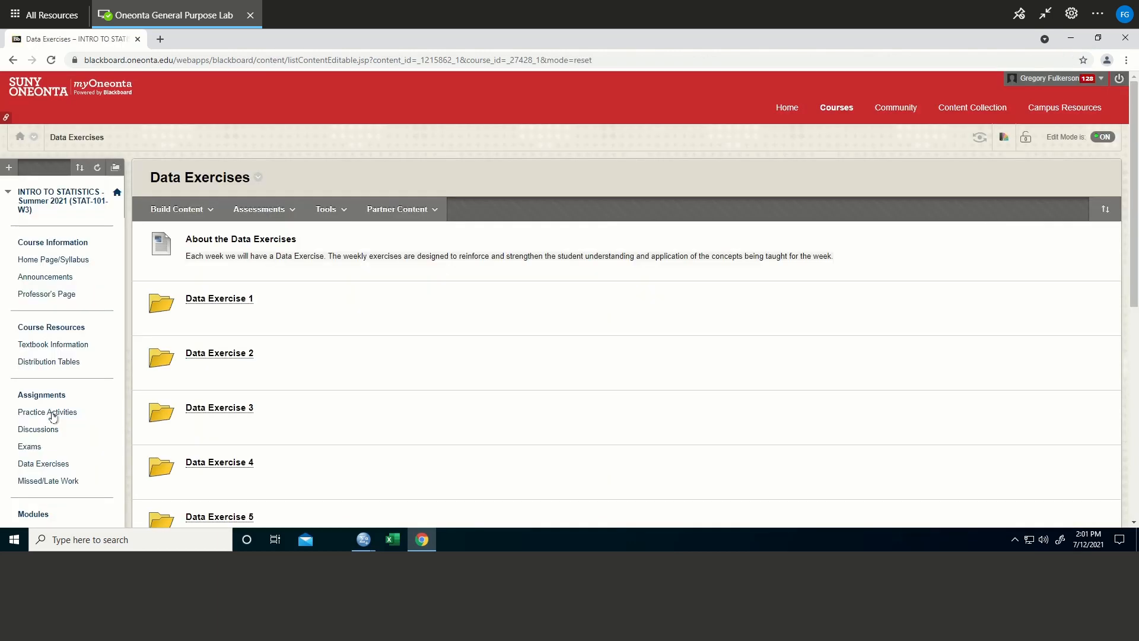
pyautogui.click(234, 304)
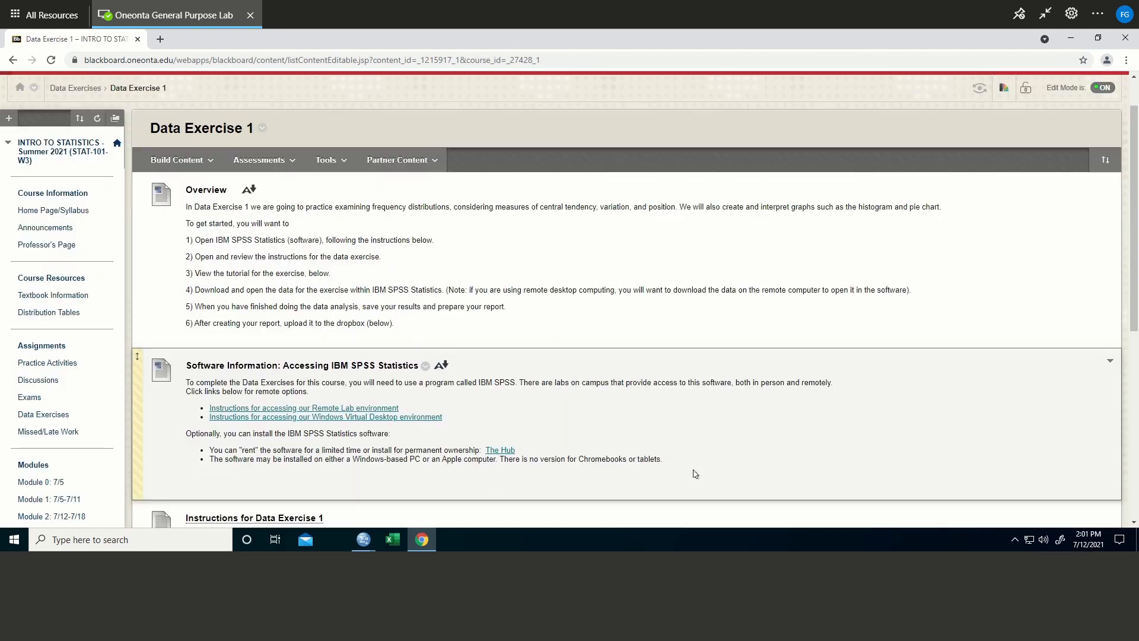
# Download the GSS Data file for Data Exercise 1 to the remote desktop.
pyautogui.scroll(-2, 688, 448)
pyautogui.scroll(-5, 688, 445)
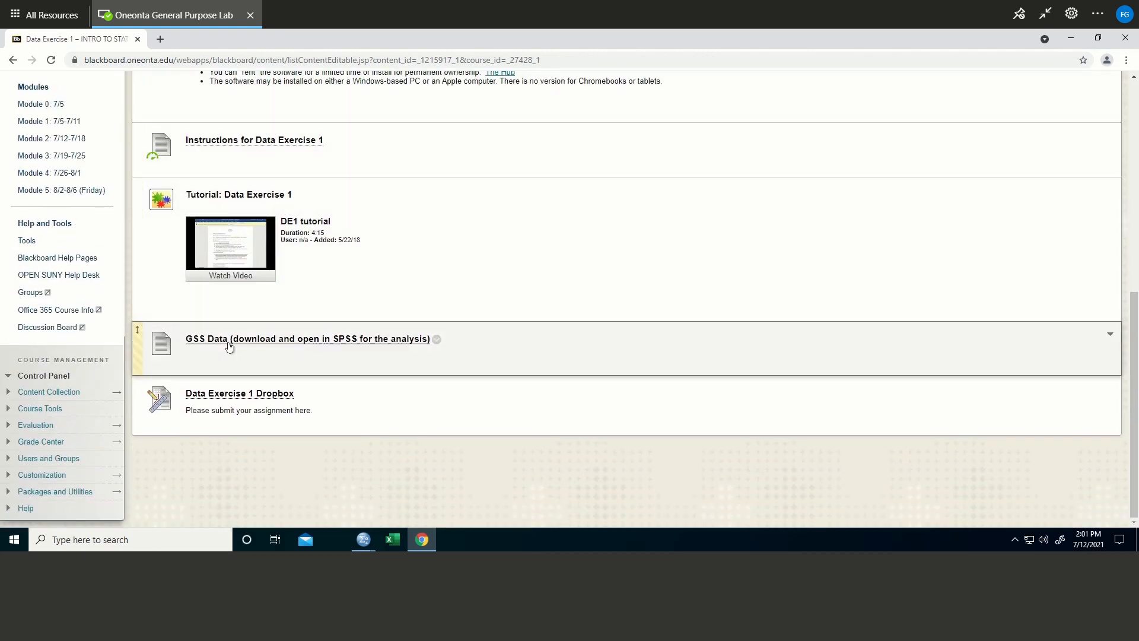
pyautogui.click(256, 344)
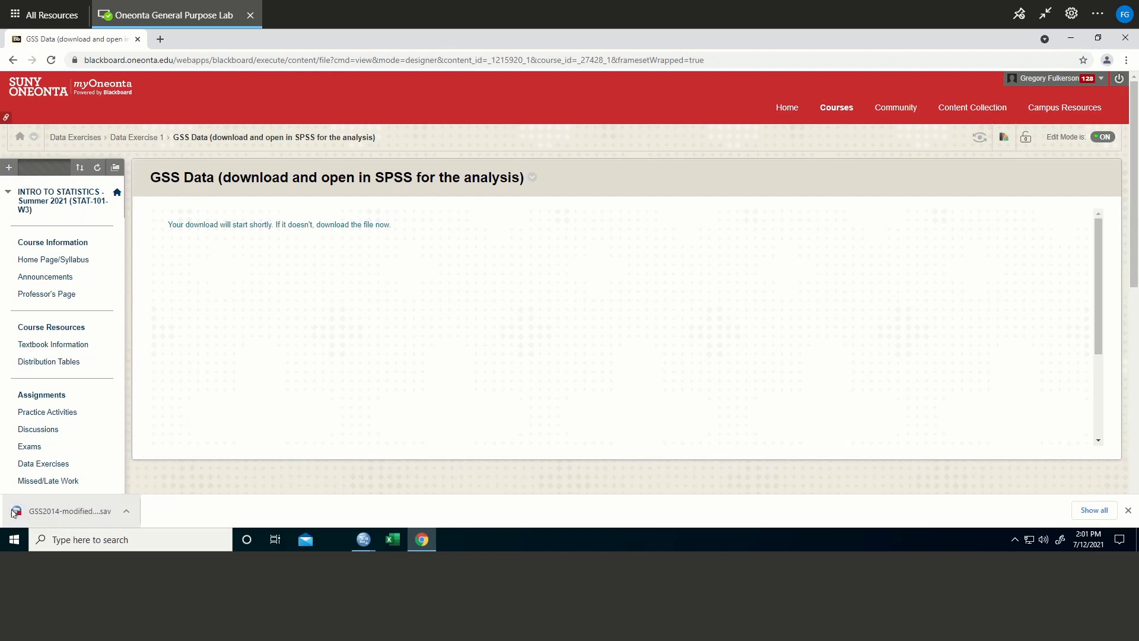
# Open the downloaded GSS2014-modified data file in the SPSS Data Editor and look across its variable columns.
pyautogui.click(67, 514)
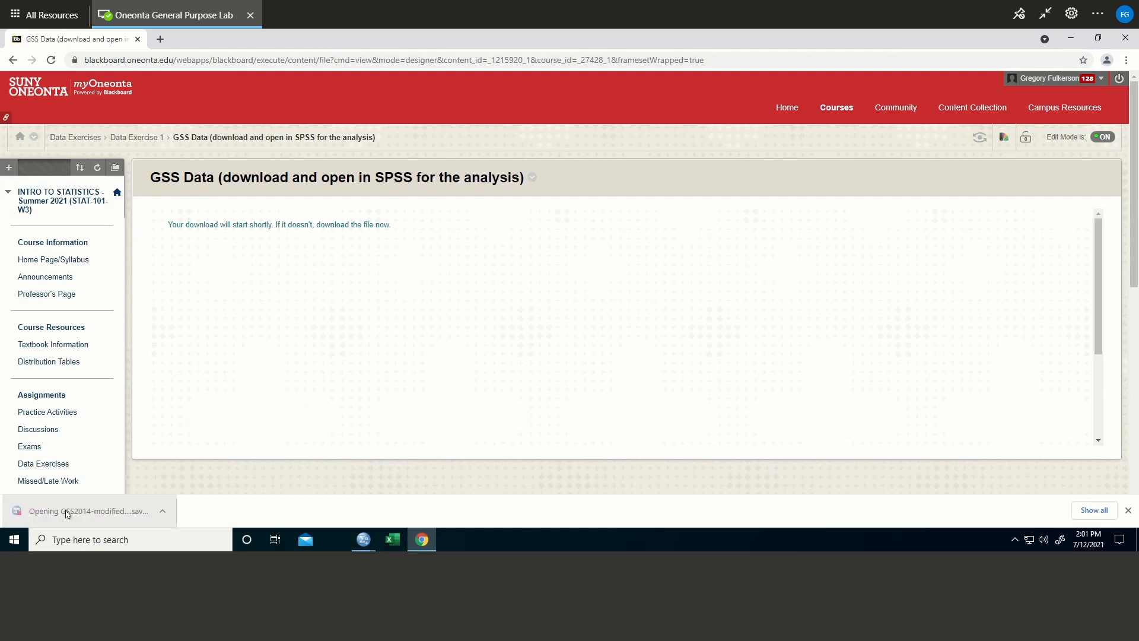
pyautogui.click(364, 540)
pyautogui.click(385, 488)
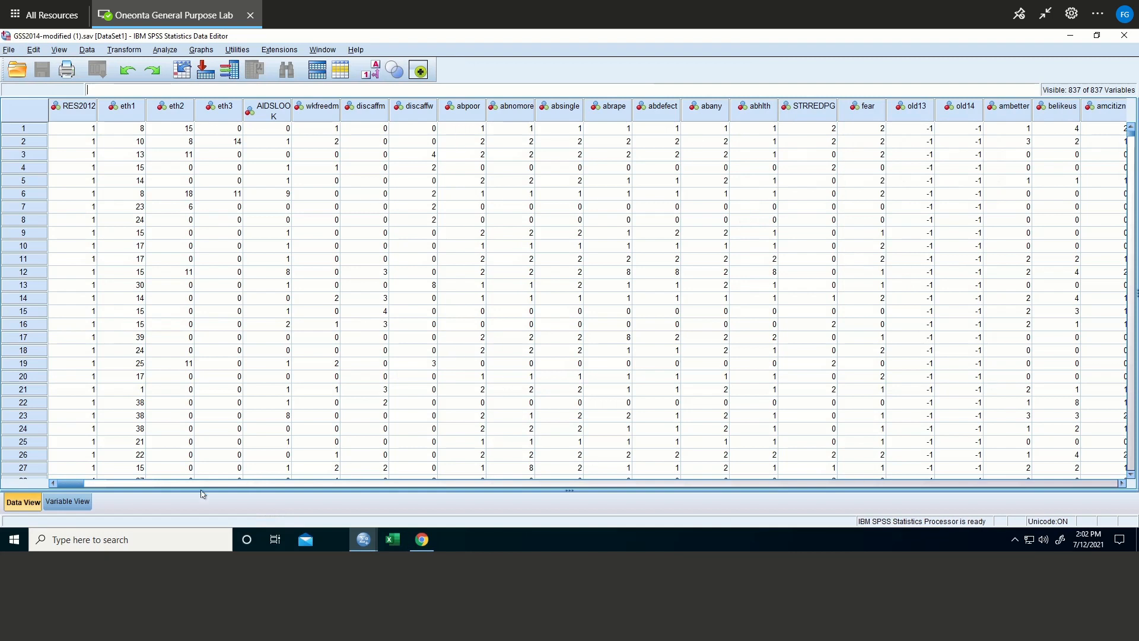
pyautogui.moveTo(71, 488); pyautogui.dragTo(534, 486)
pyautogui.moveTo(817, 497); pyautogui.dragTo(96, 462)
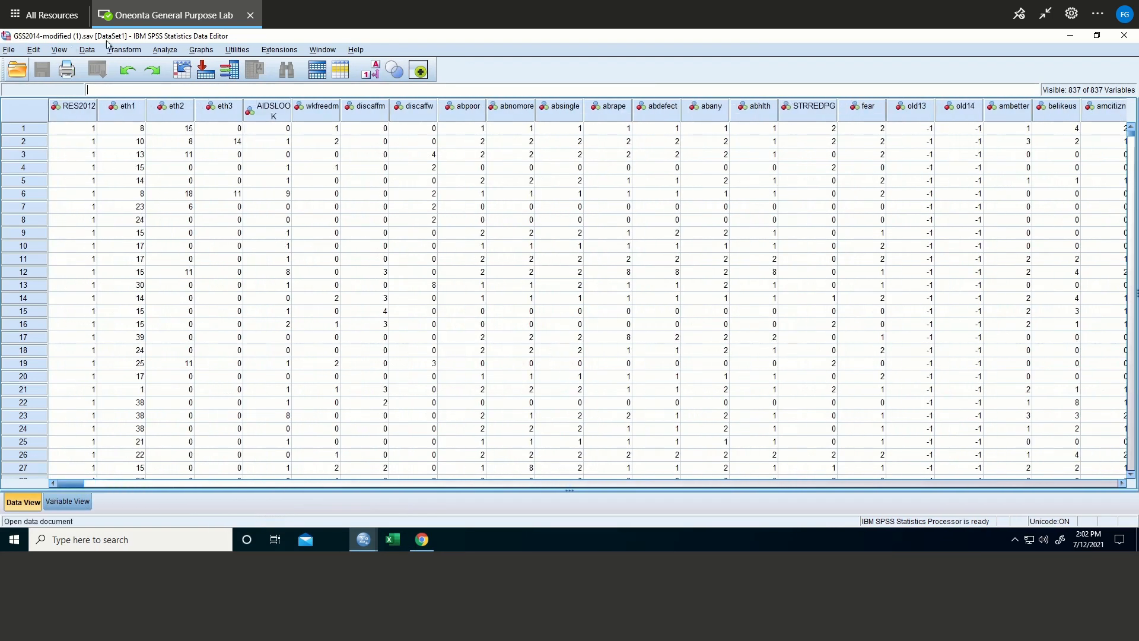
# Run Descriptives on the variable for abortion if the woman's health is seriously endangered (abhlth) and maximize the output viewer.
pyautogui.click(163, 49)
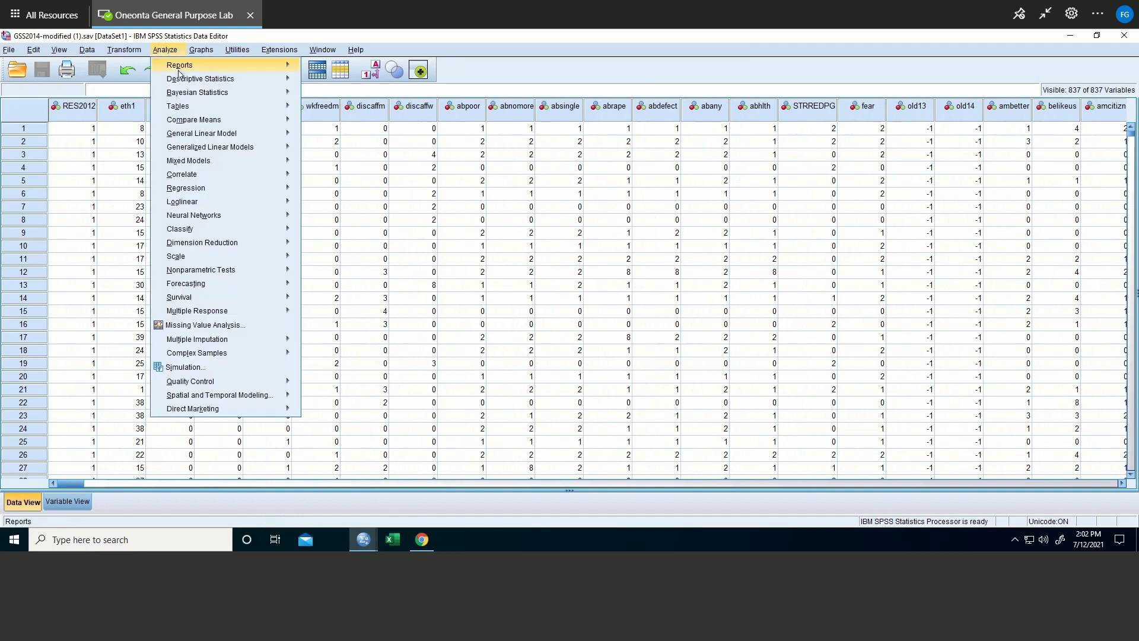
pyautogui.moveTo(284, 87)
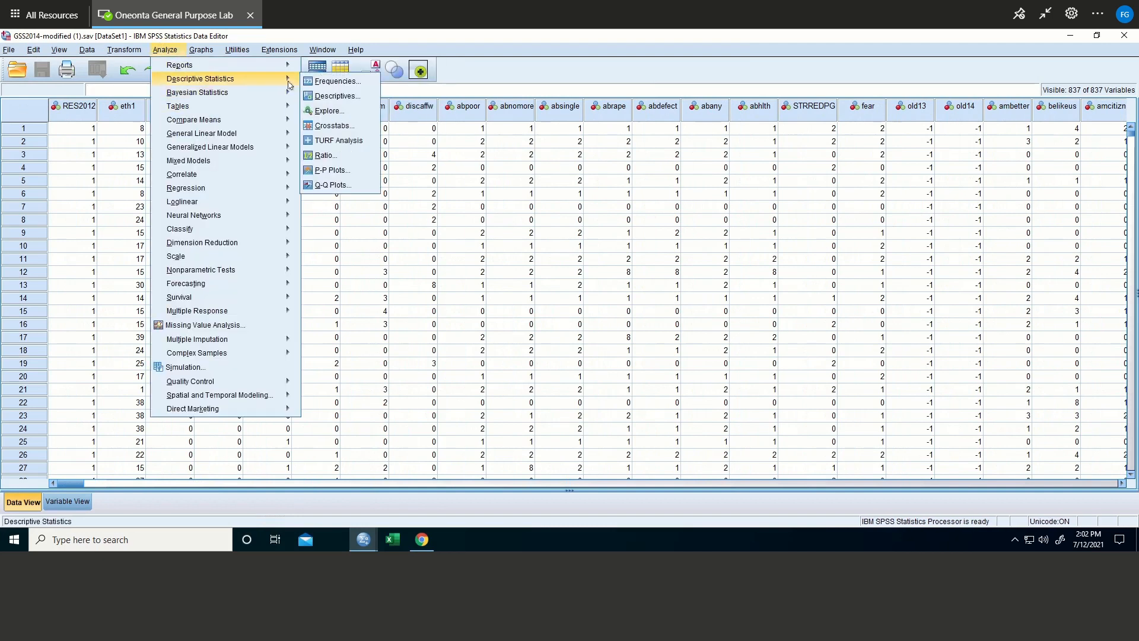
pyautogui.click(356, 98)
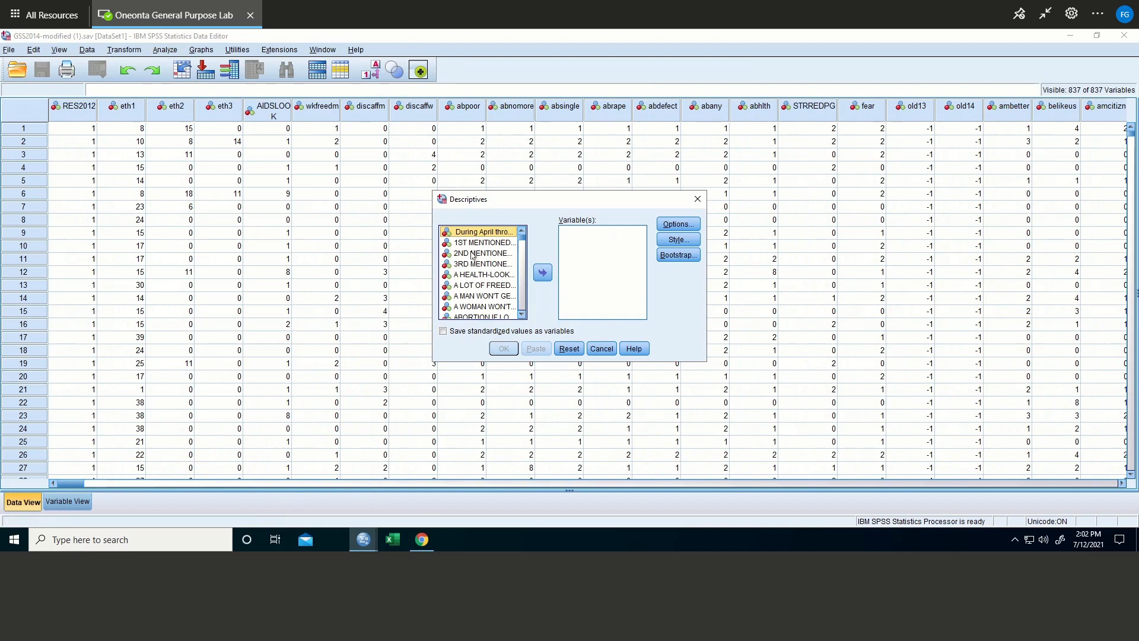
pyautogui.scroll(-3, 481, 292)
pyautogui.click(481, 287)
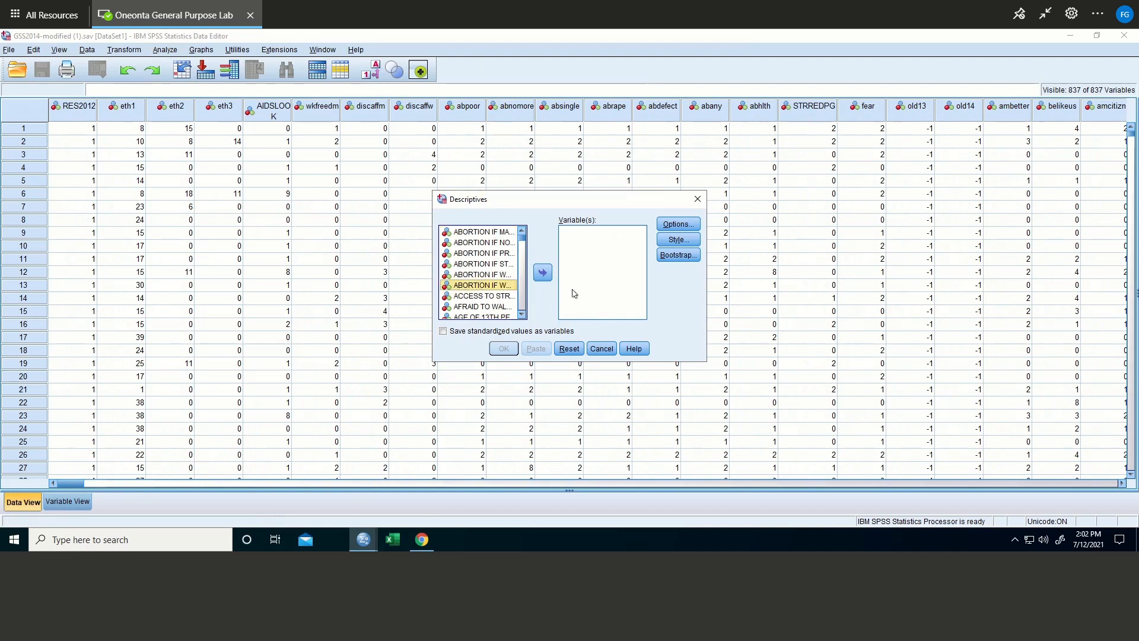
pyautogui.click(543, 272)
pyautogui.click(507, 350)
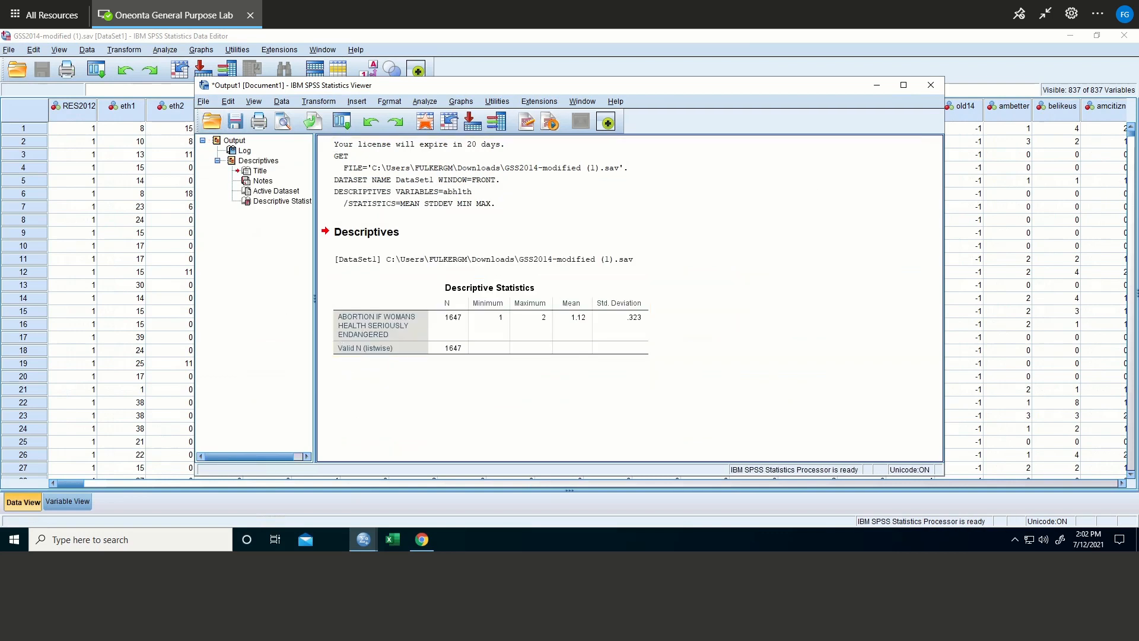
pyautogui.click(905, 87)
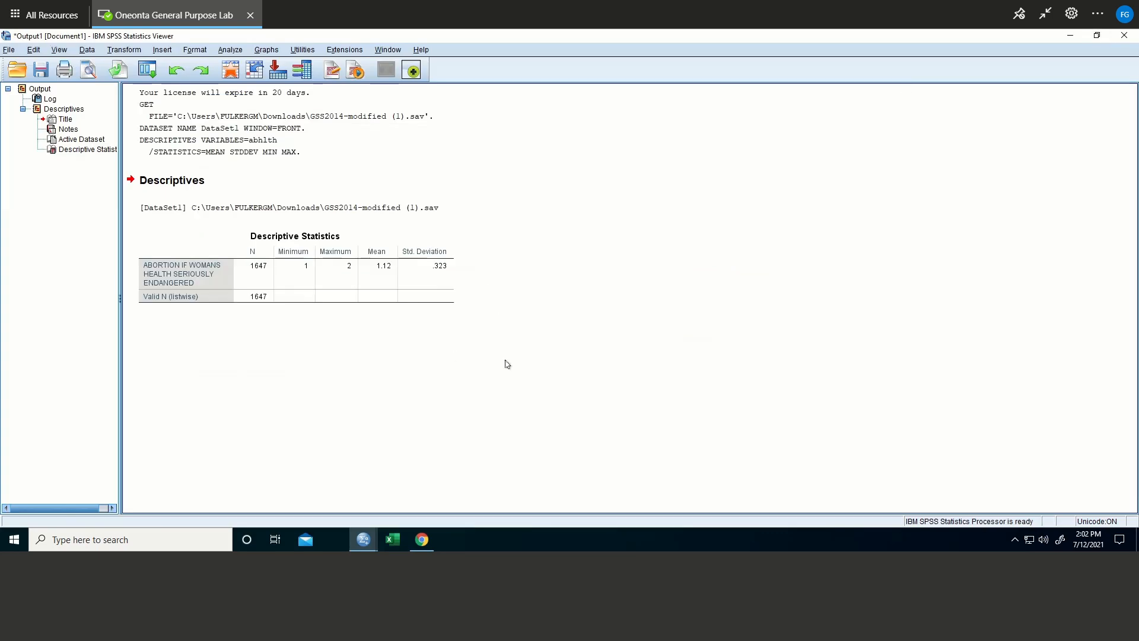
# Start exporting all output as a Word/RTF document and choose the Documents folder in OneDrive - SUNY at Oneonta as its location.
pyautogui.click(11, 50)
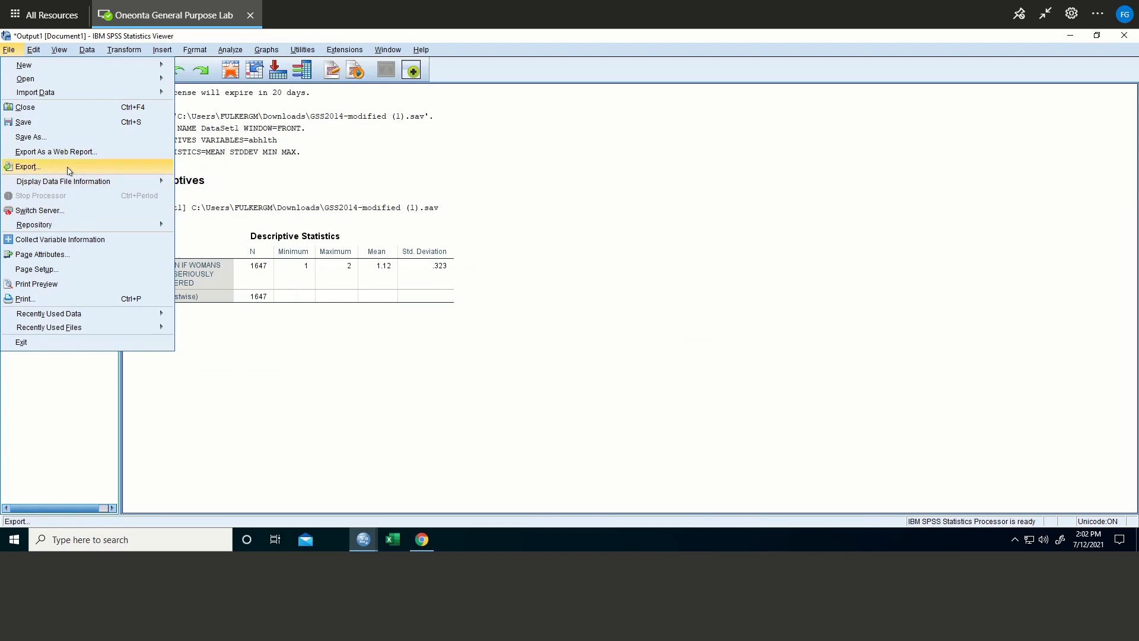
pyautogui.click(68, 171)
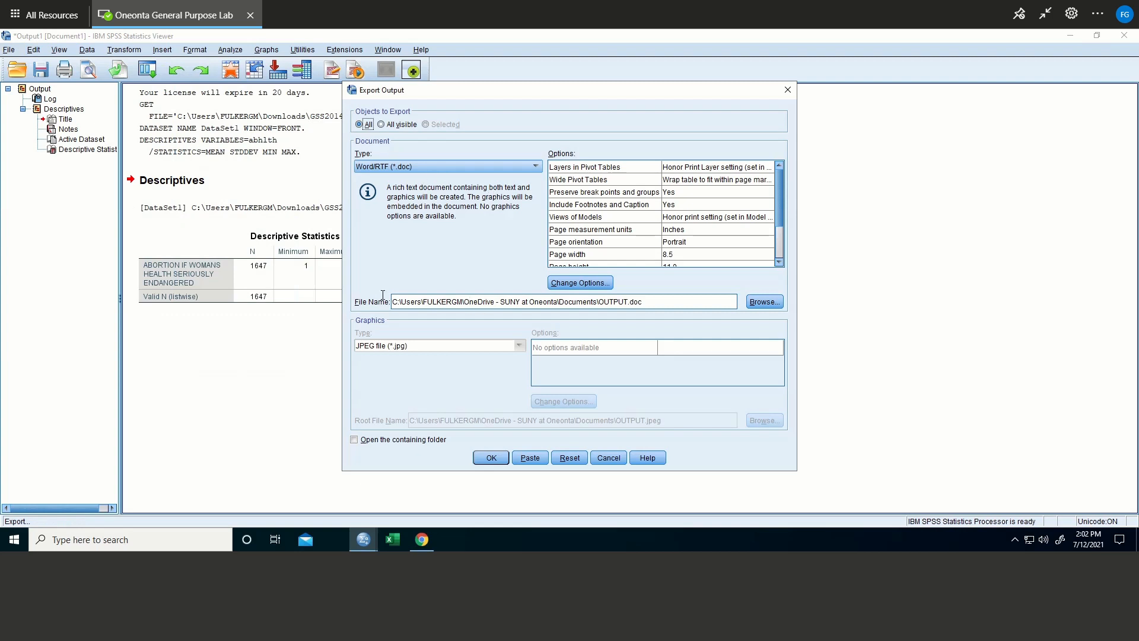
pyautogui.tripleClick(407, 302)
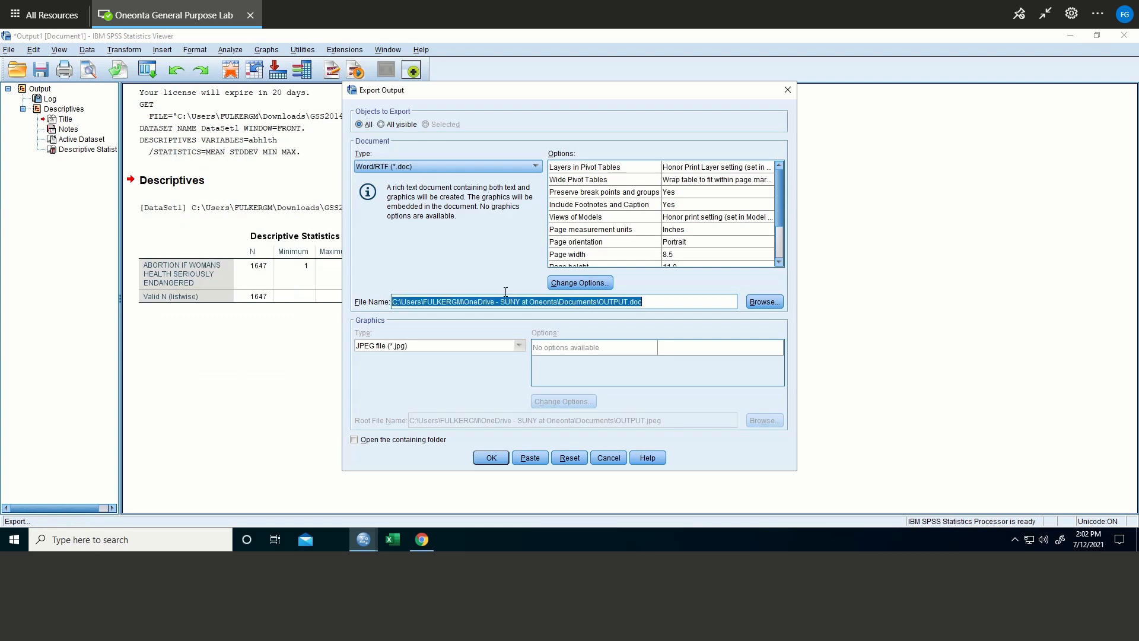
pyautogui.click(761, 303)
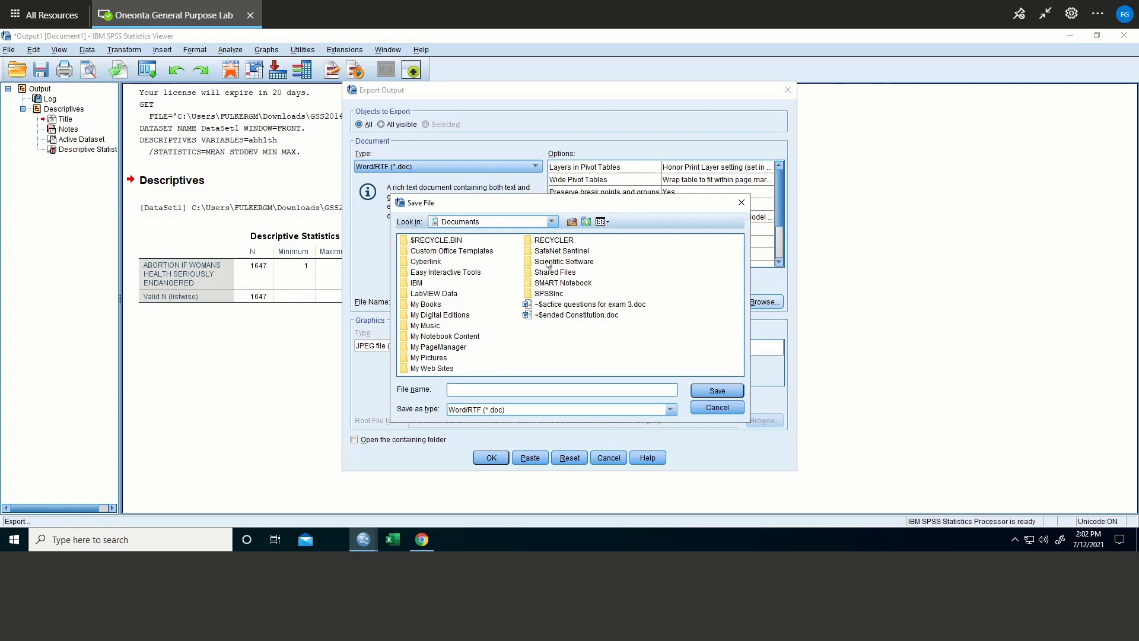
pyautogui.click(552, 222)
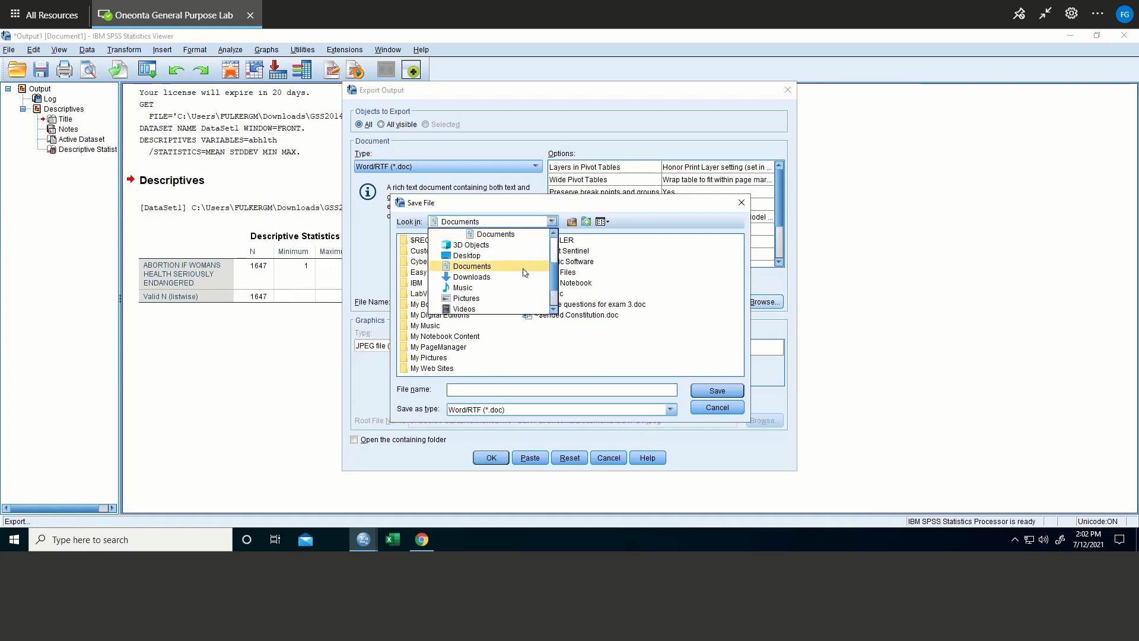
pyautogui.scroll(5, 524, 272)
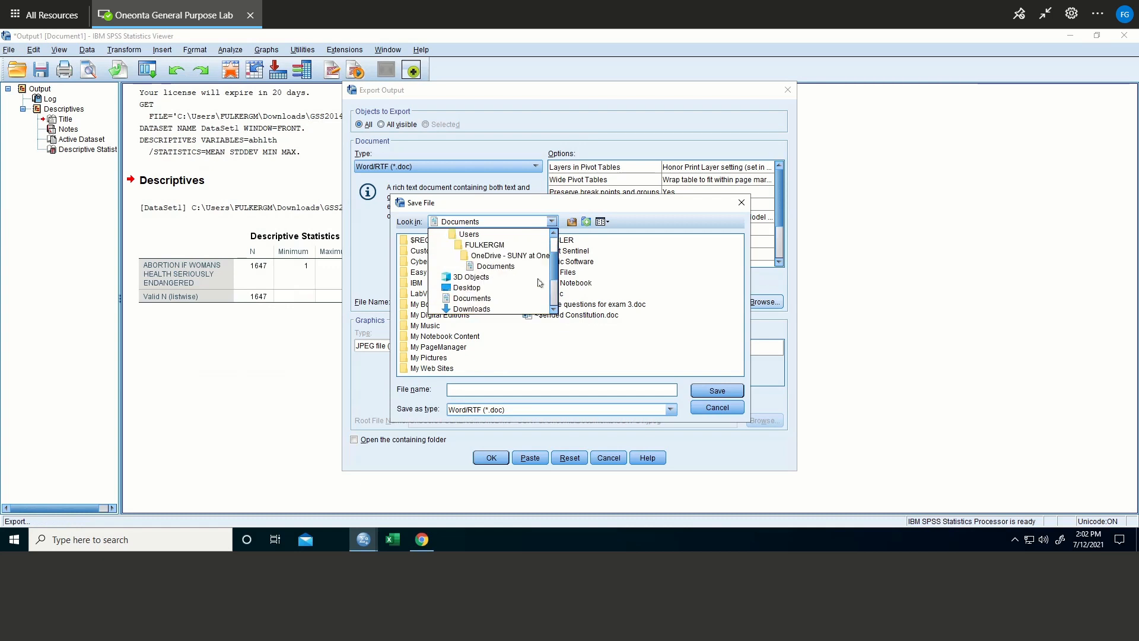
pyautogui.scroll(-1, 510, 273)
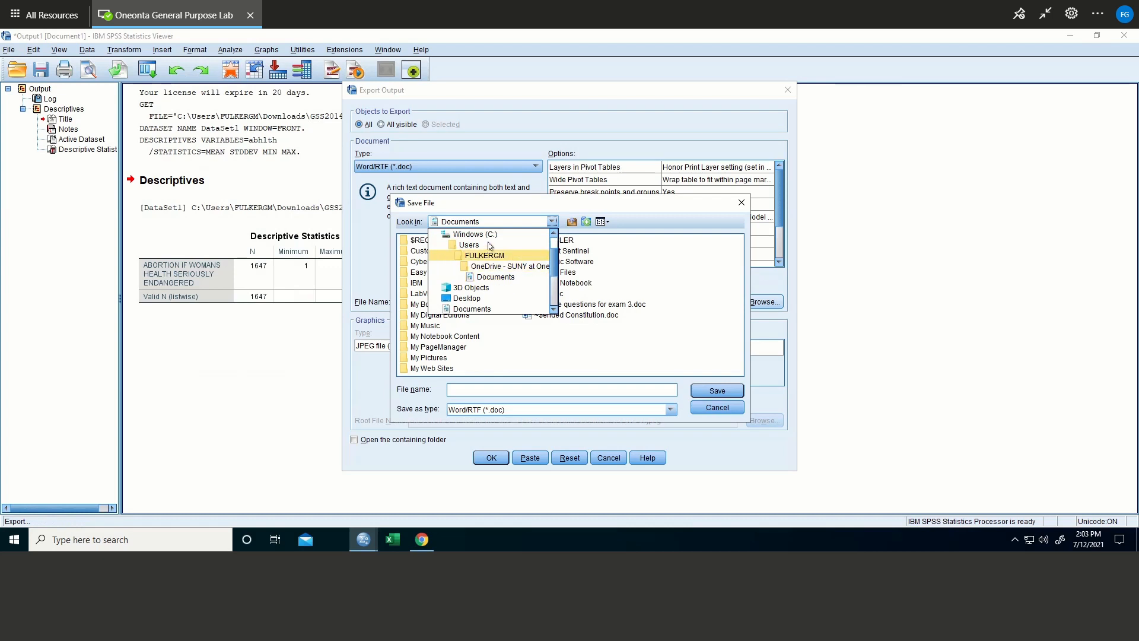
pyautogui.click(499, 277)
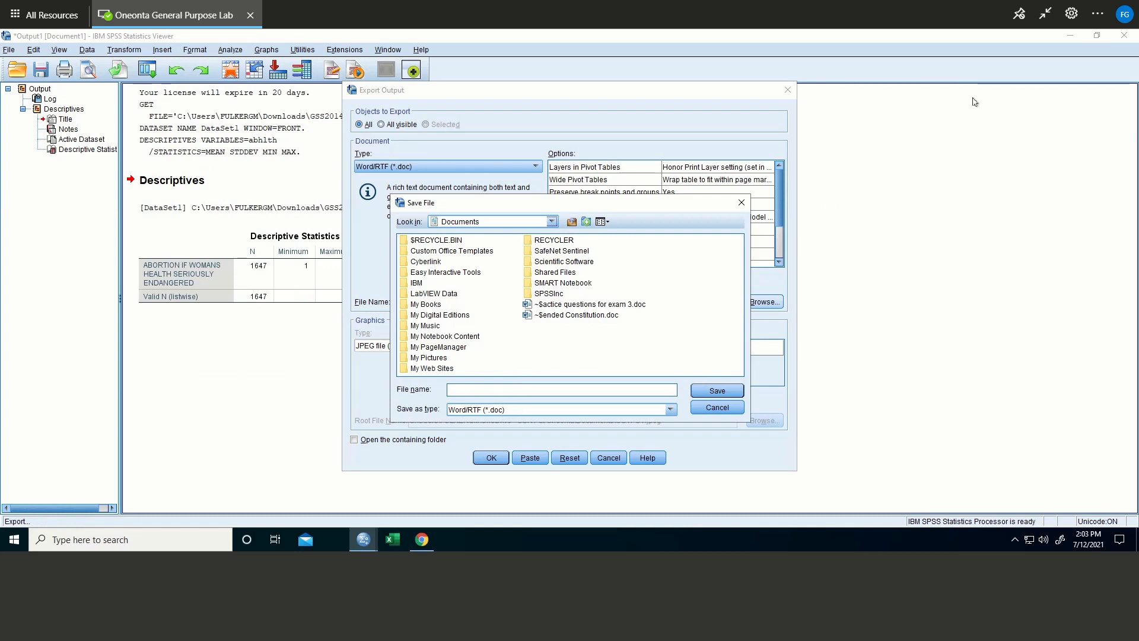
# Leave the full-screen remote session, minimize it, and view the OneDrive - SUNY at Oneonta folder in the local File Explorer.
pyautogui.click(1046, 13)
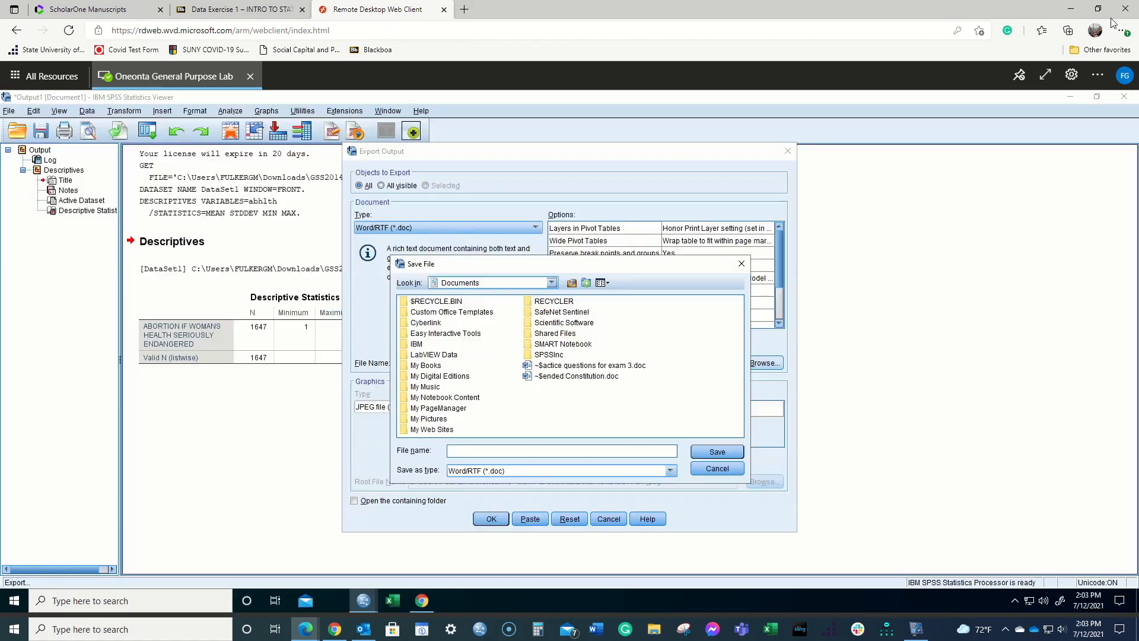
pyautogui.click(1061, 16)
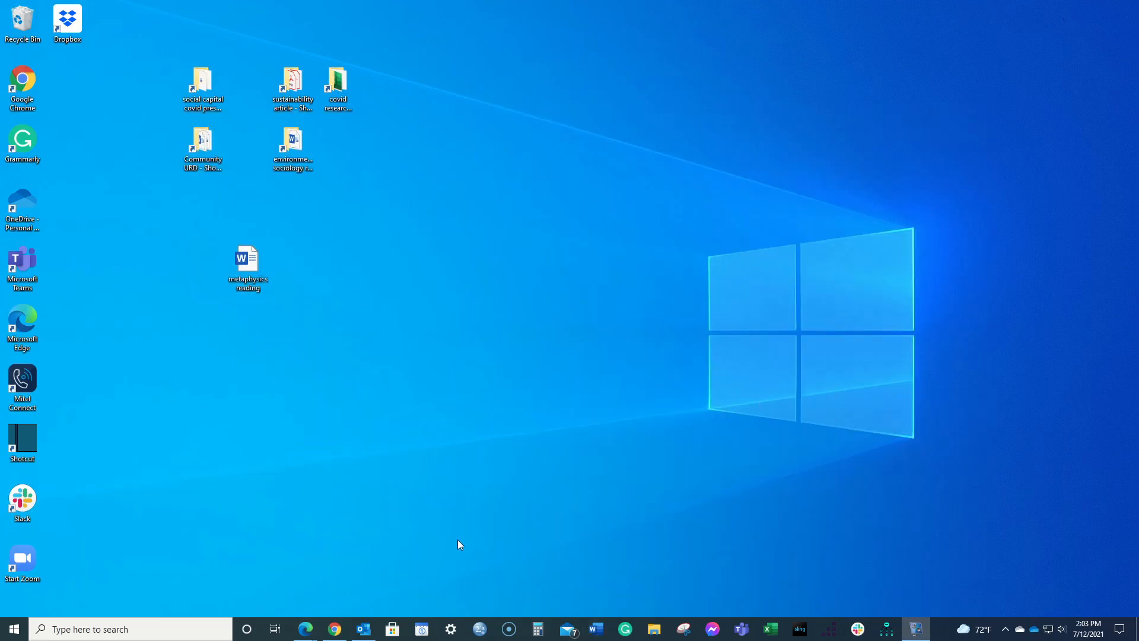
pyautogui.click(652, 633)
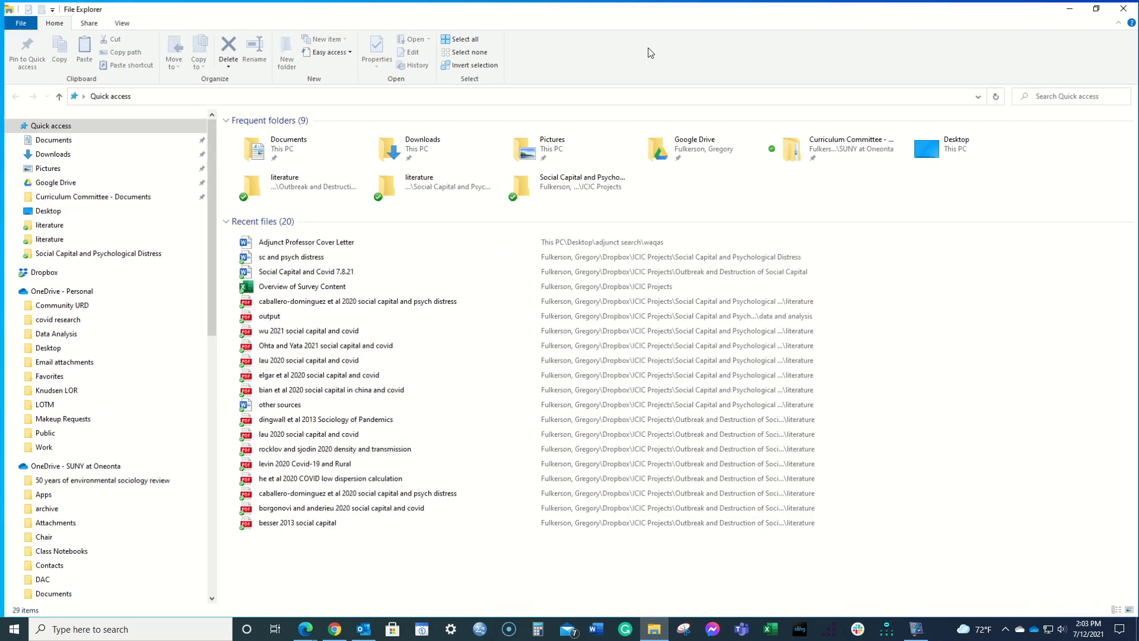
pyautogui.click(72, 466)
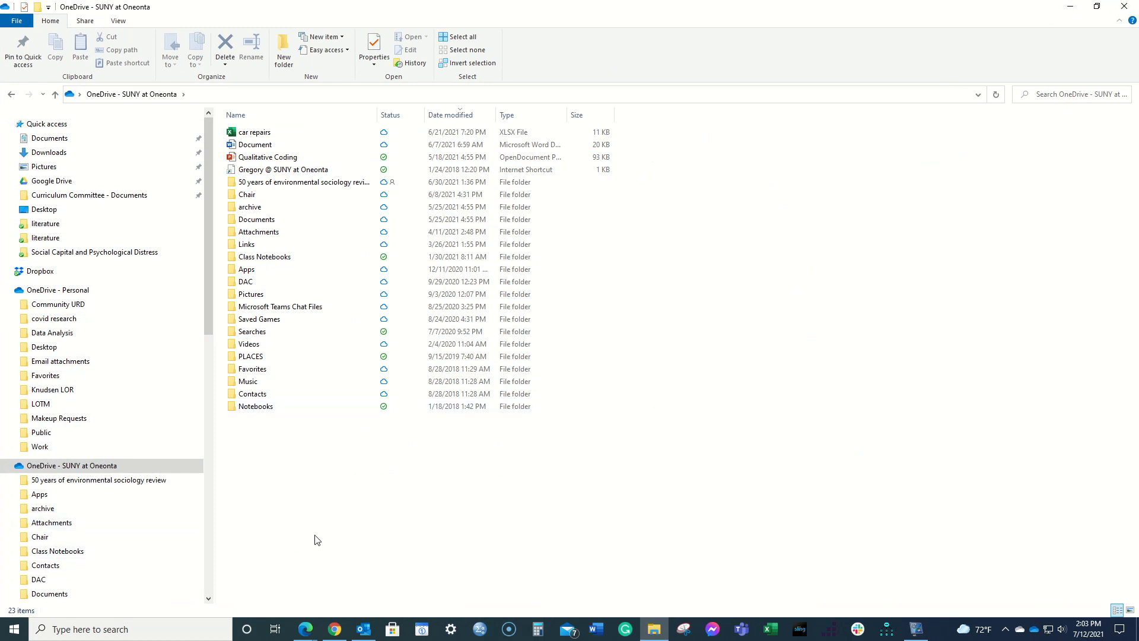
# Return to the remote desktop session in Edge and export the output as output1.doc in the Documents folder.
pyautogui.click(307, 632)
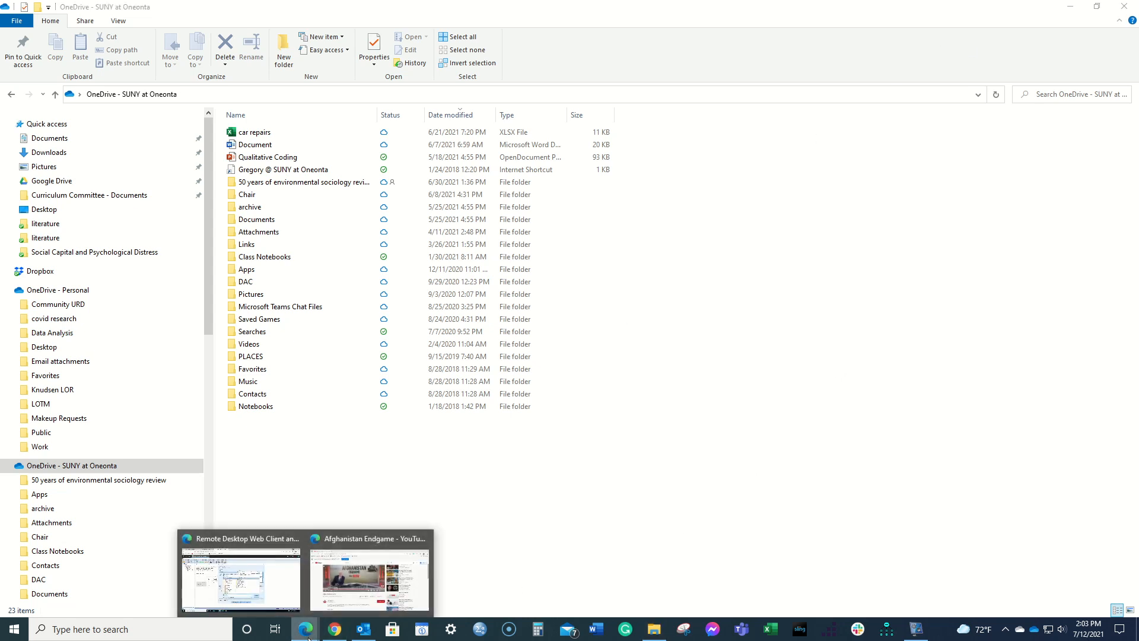
pyautogui.click(250, 592)
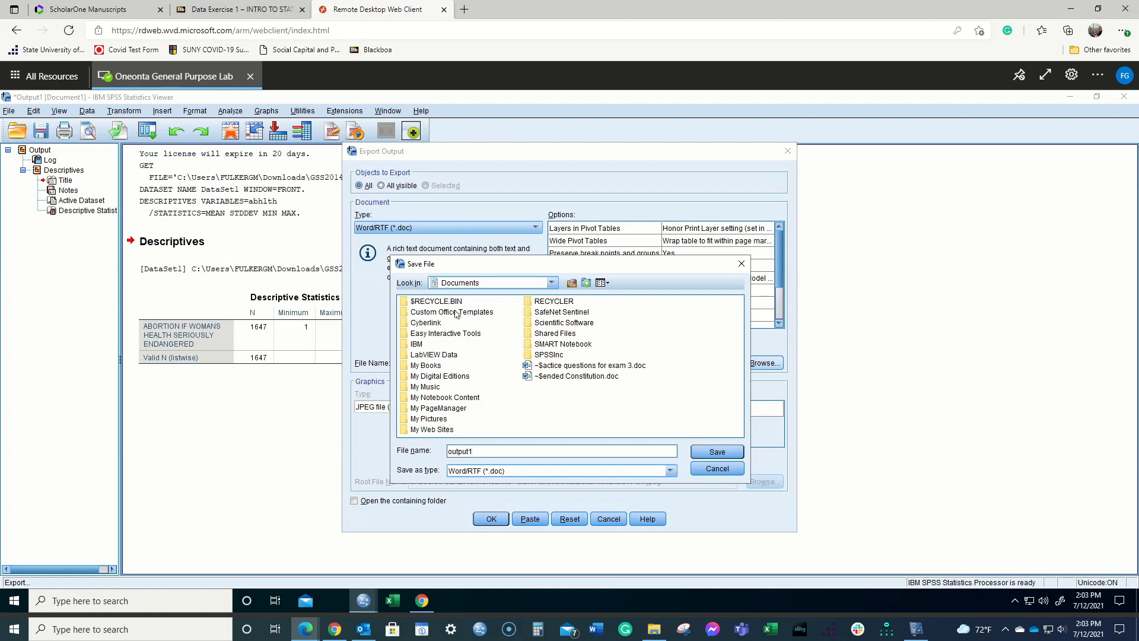
pyautogui.click(725, 453)
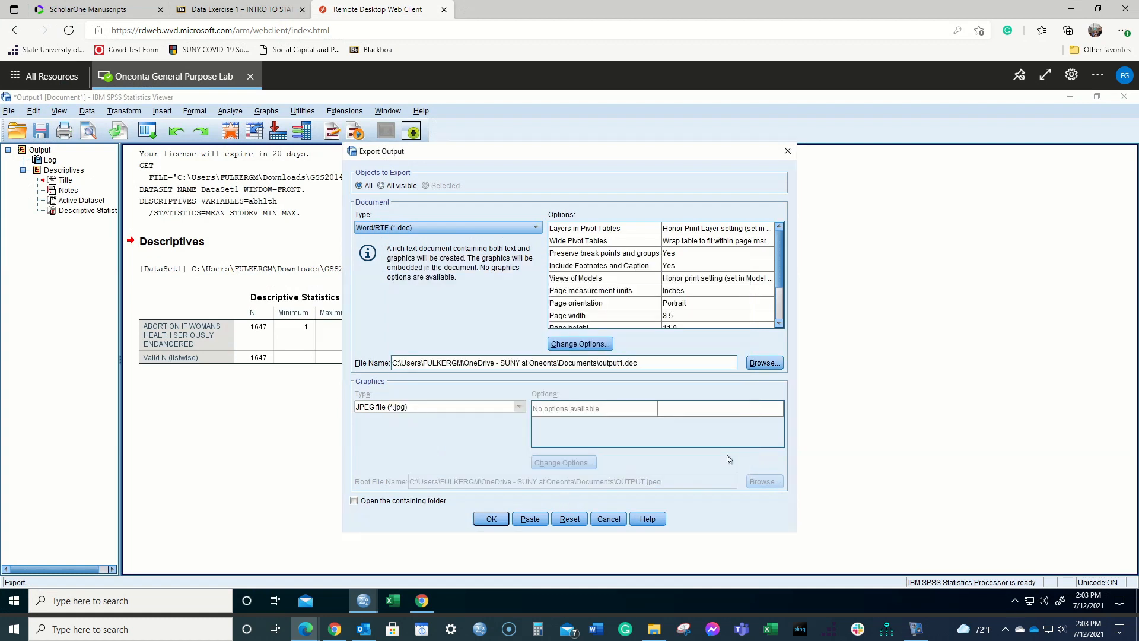
pyautogui.click(505, 521)
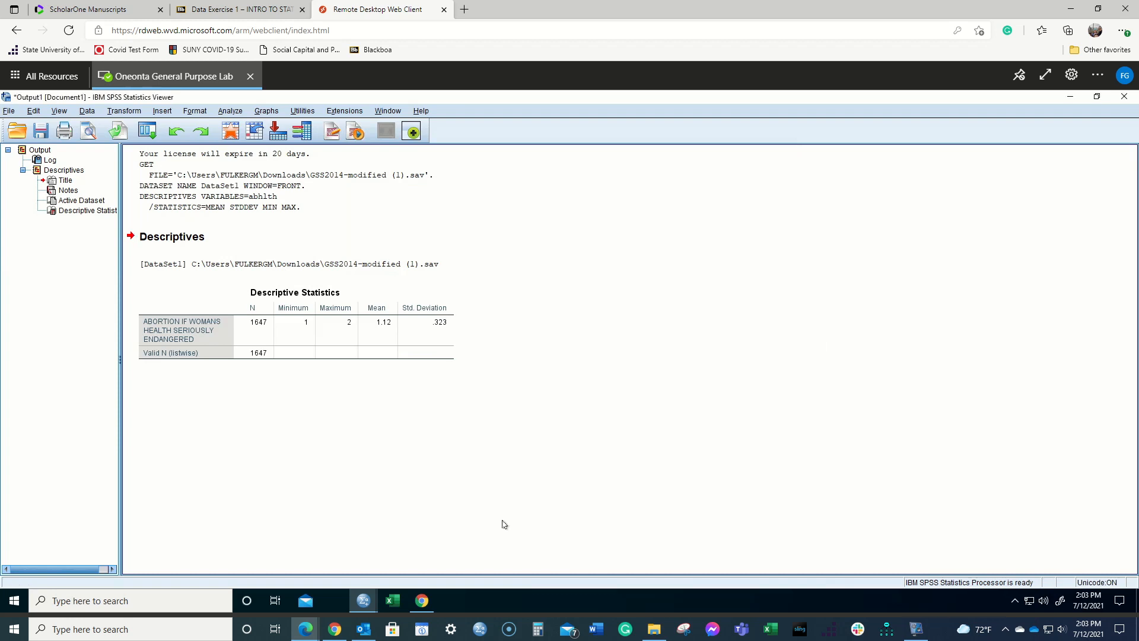
# Minimize the remote session, check the local OneDrive - SUNY at Oneonta folder in File Explorer, and minimize that window too.
pyautogui.click(1071, 9)
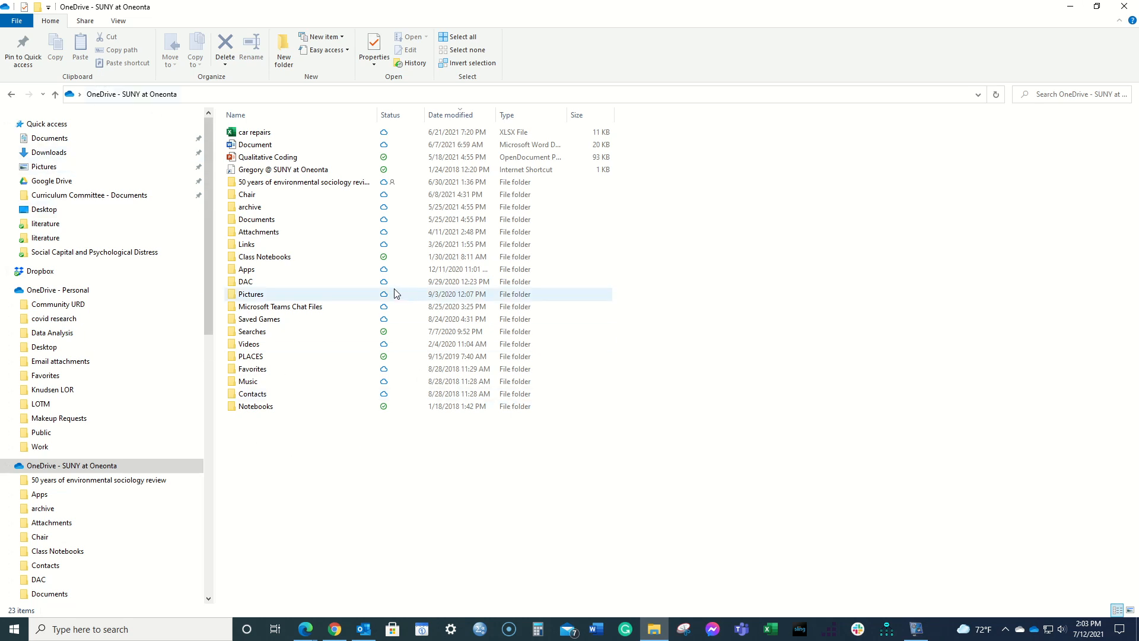
pyautogui.click(66, 480)
pyautogui.click(70, 467)
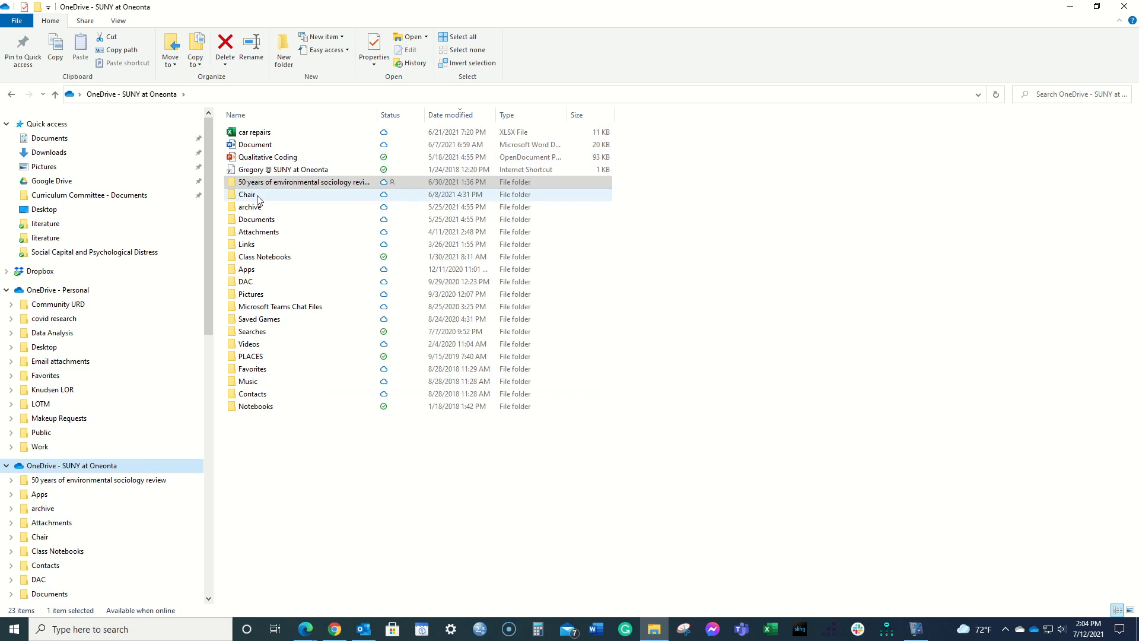
pyautogui.click(272, 478)
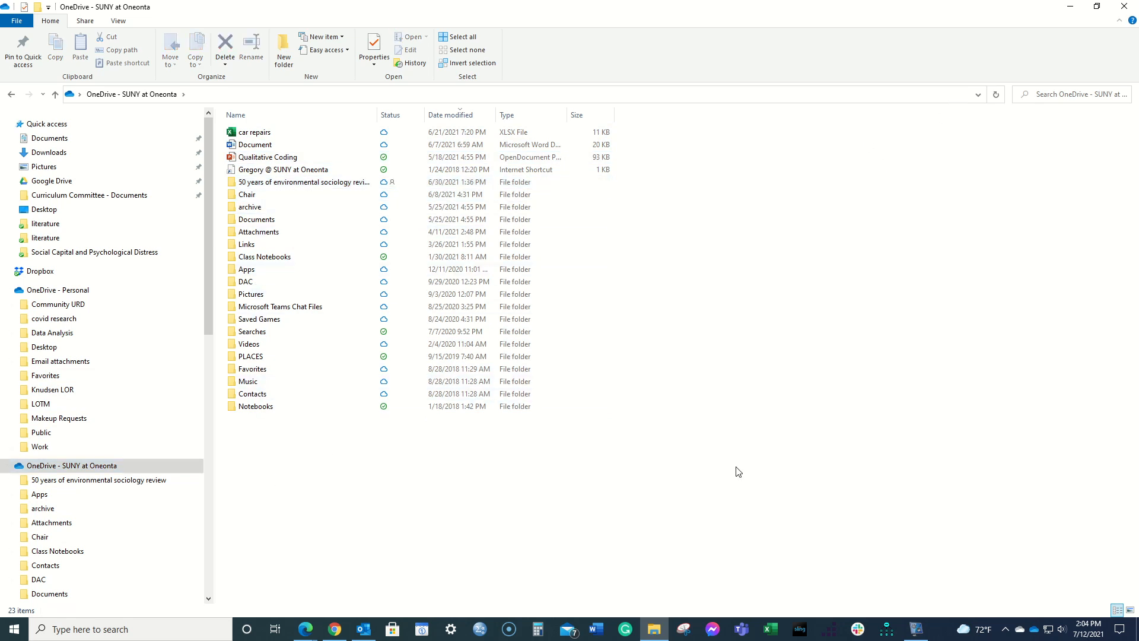
pyautogui.moveTo(342, 630)
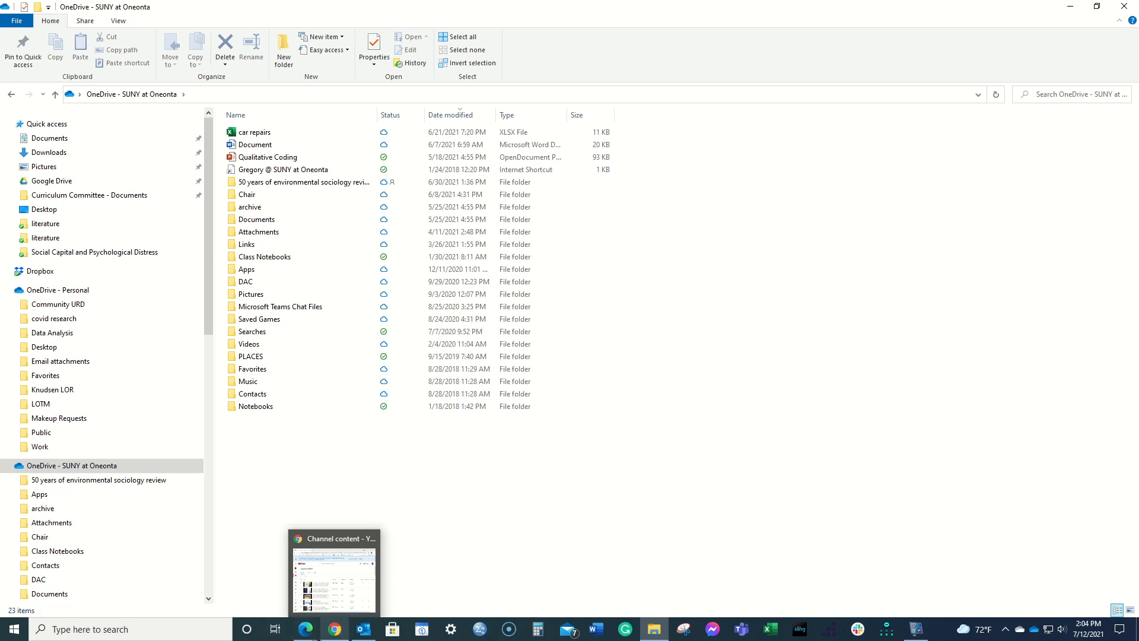
pyautogui.click(1062, 7)
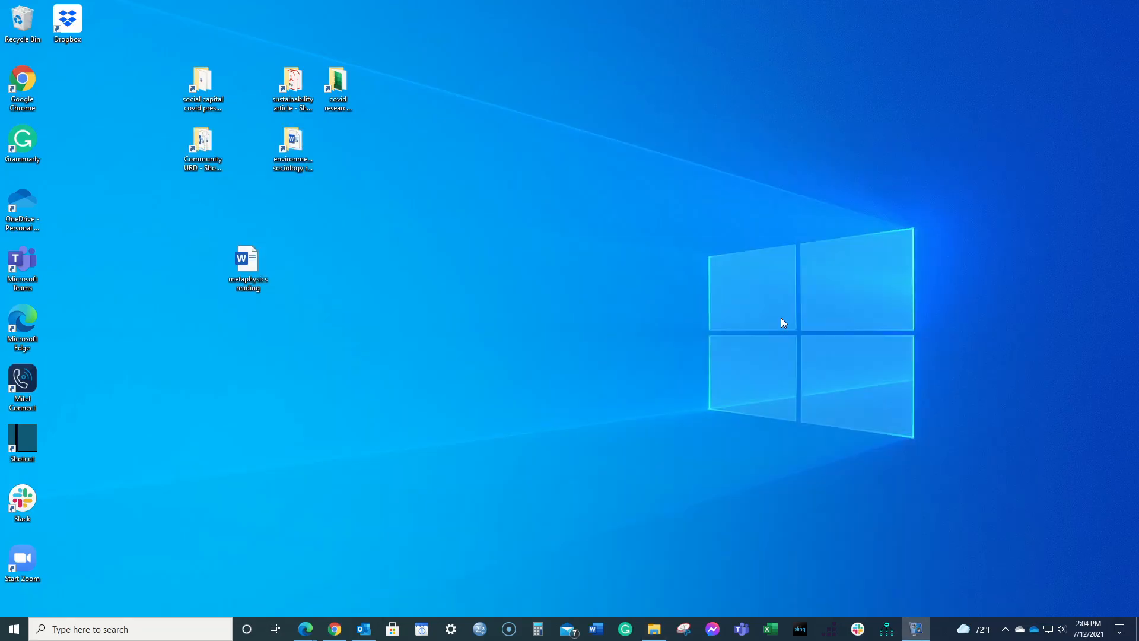
# Return to the remote desktop session in Edge, dismiss the IBM feedback request, and show the session in full screen.
pyautogui.click(305, 631)
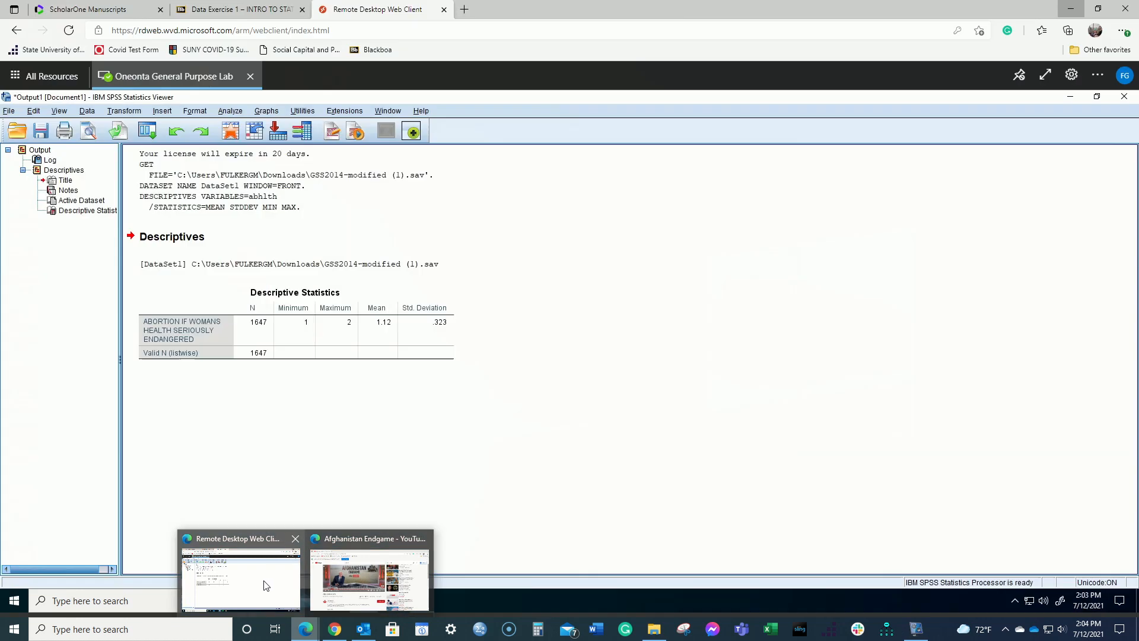
pyautogui.click(241, 579)
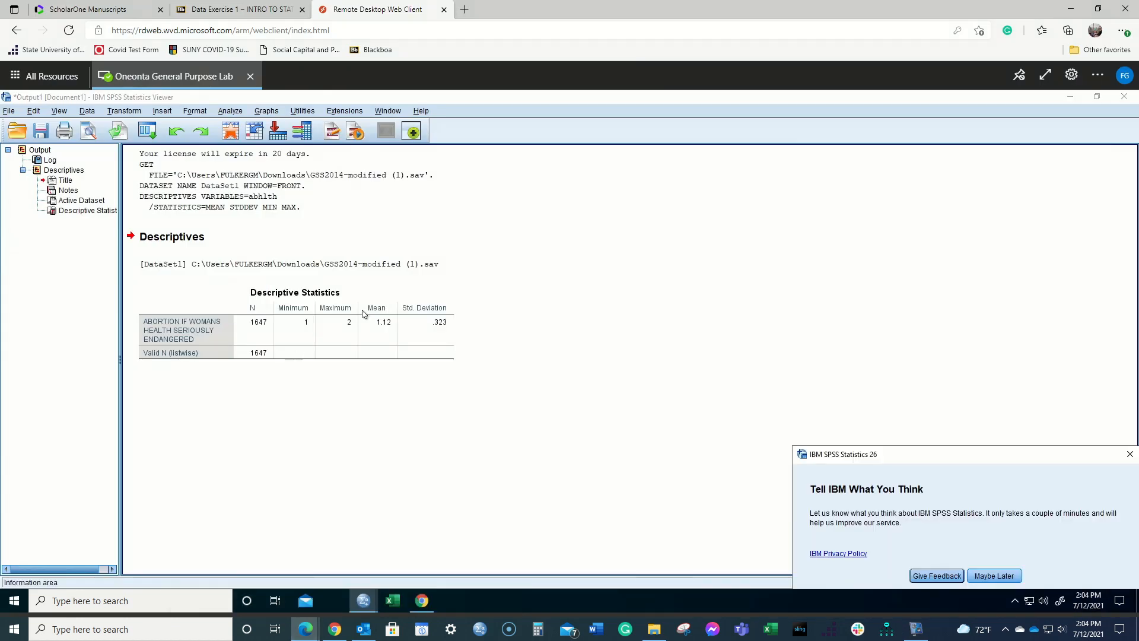
pyautogui.click(902, 409)
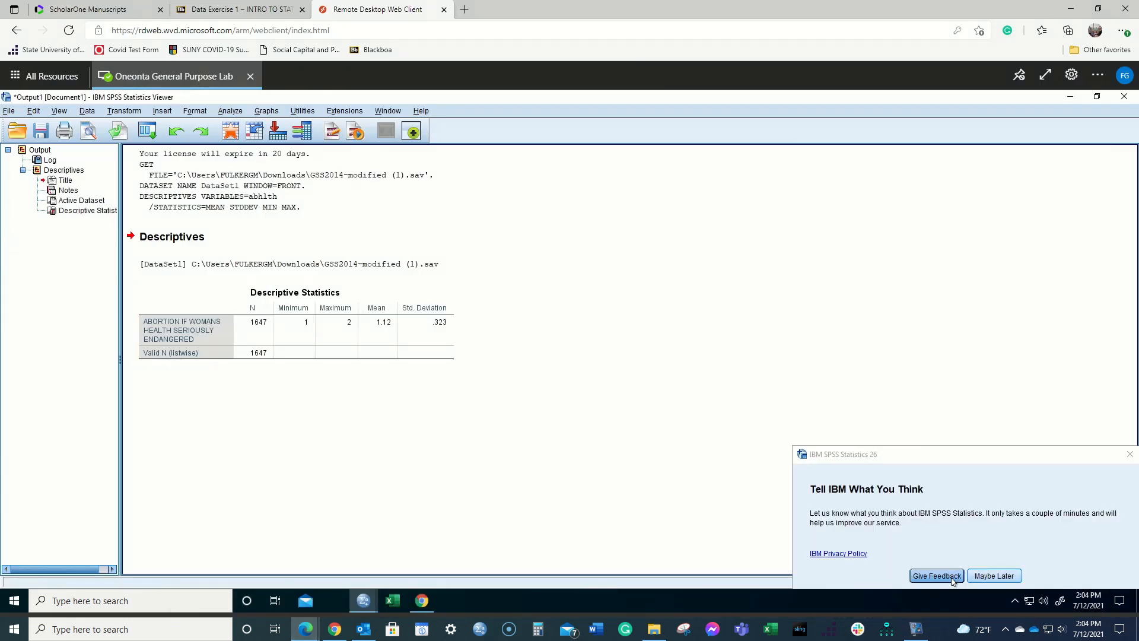
pyautogui.click(1135, 458)
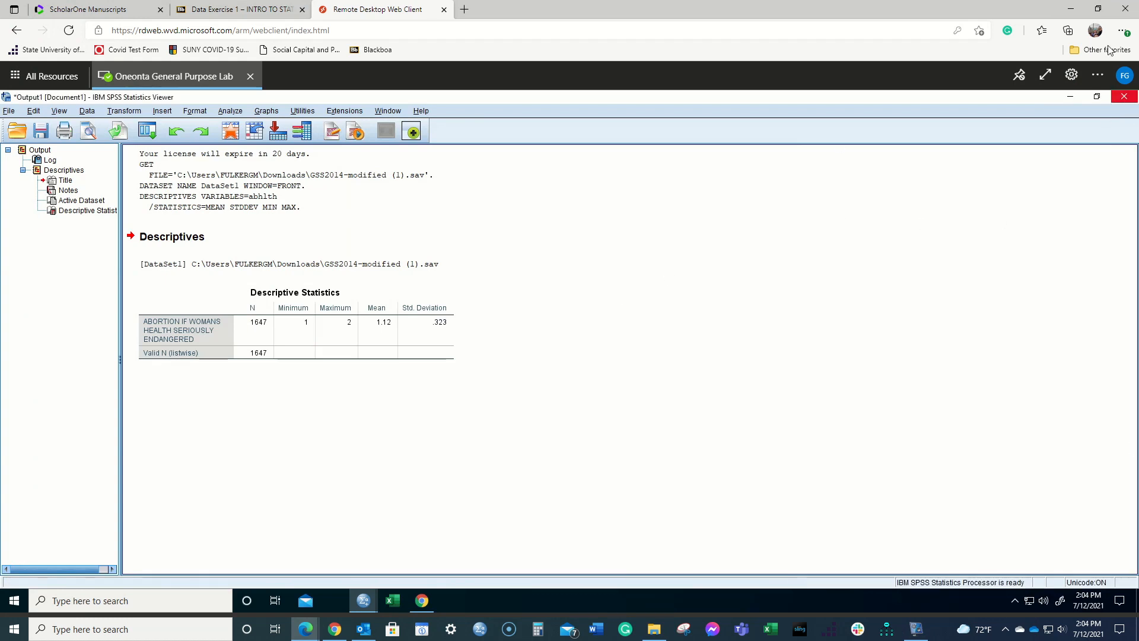
pyautogui.click(1046, 75)
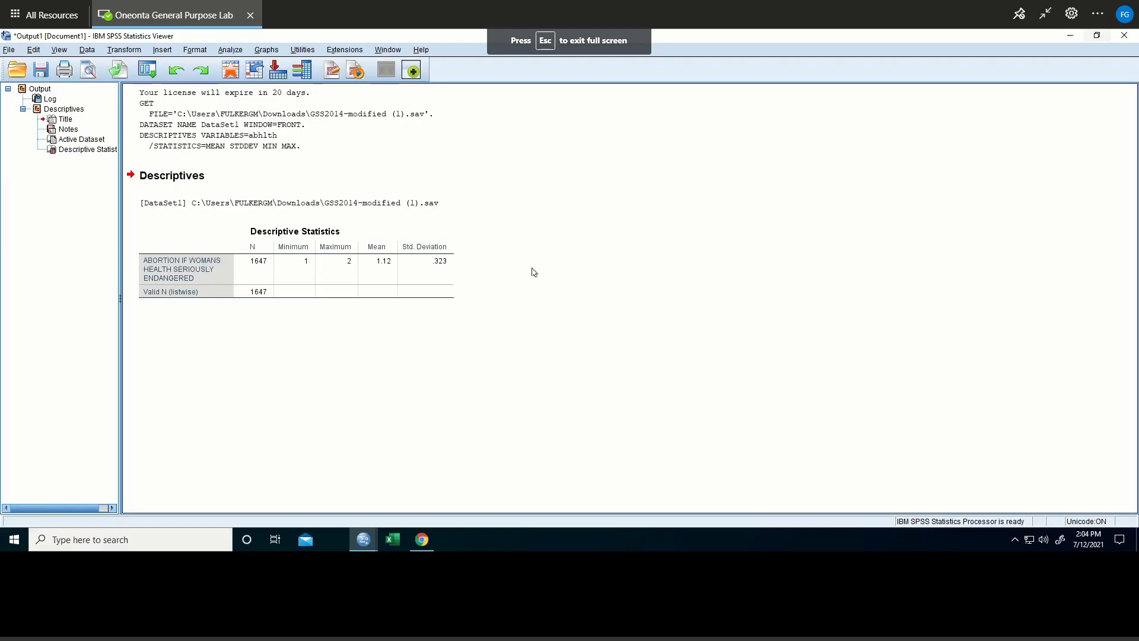
# Close the SPSS output viewer without saving its contents.
pyautogui.click(182, 148)
pyautogui.click(1124, 35)
pyautogui.click(569, 342)
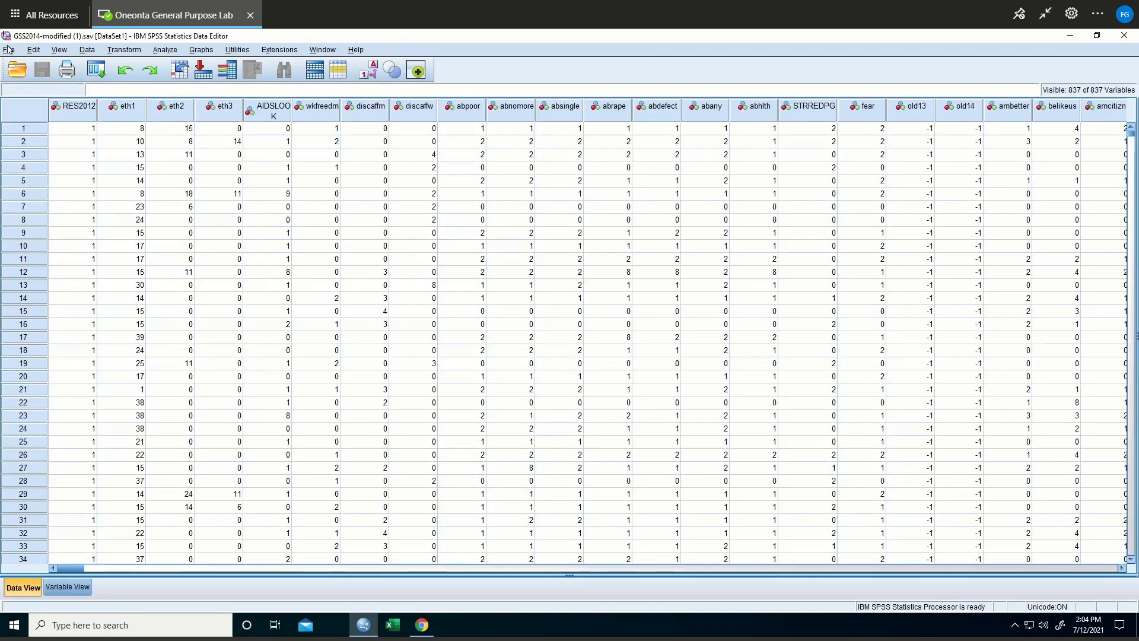
# Review the Save Data As options for the GSS dataset and leave them without saving.
pyautogui.click(9, 50)
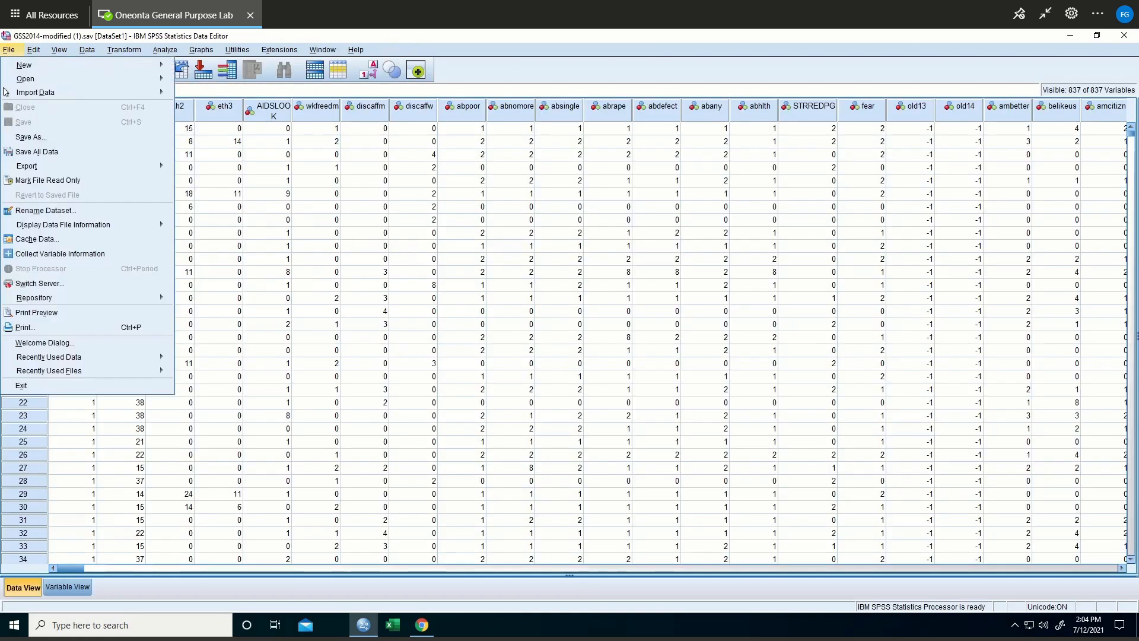
pyautogui.click(31, 138)
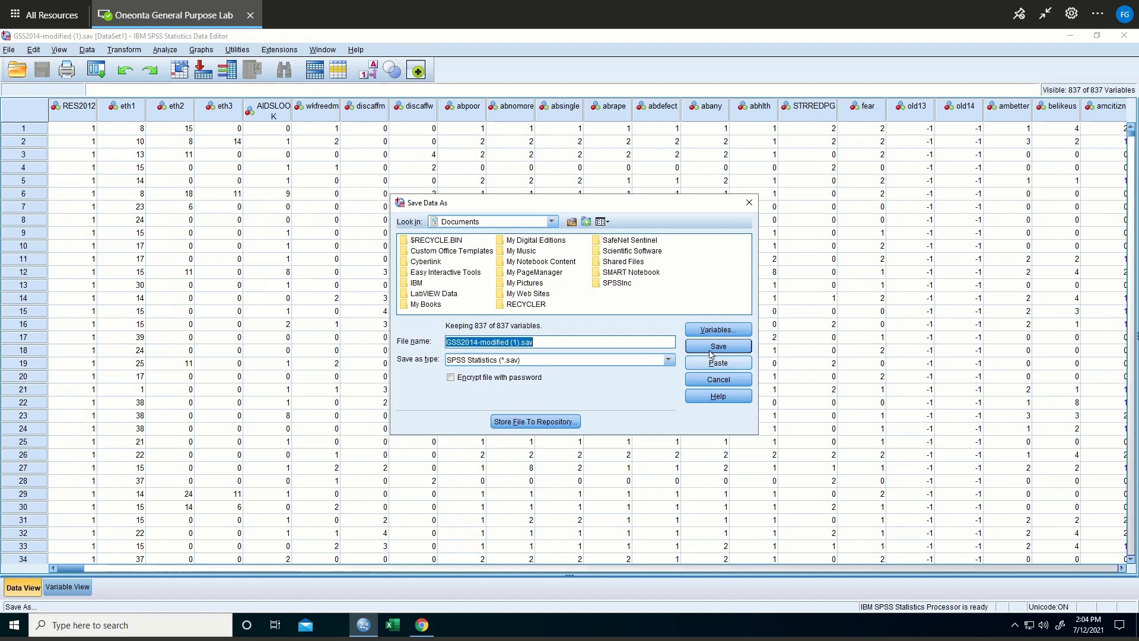
pyautogui.click(710, 382)
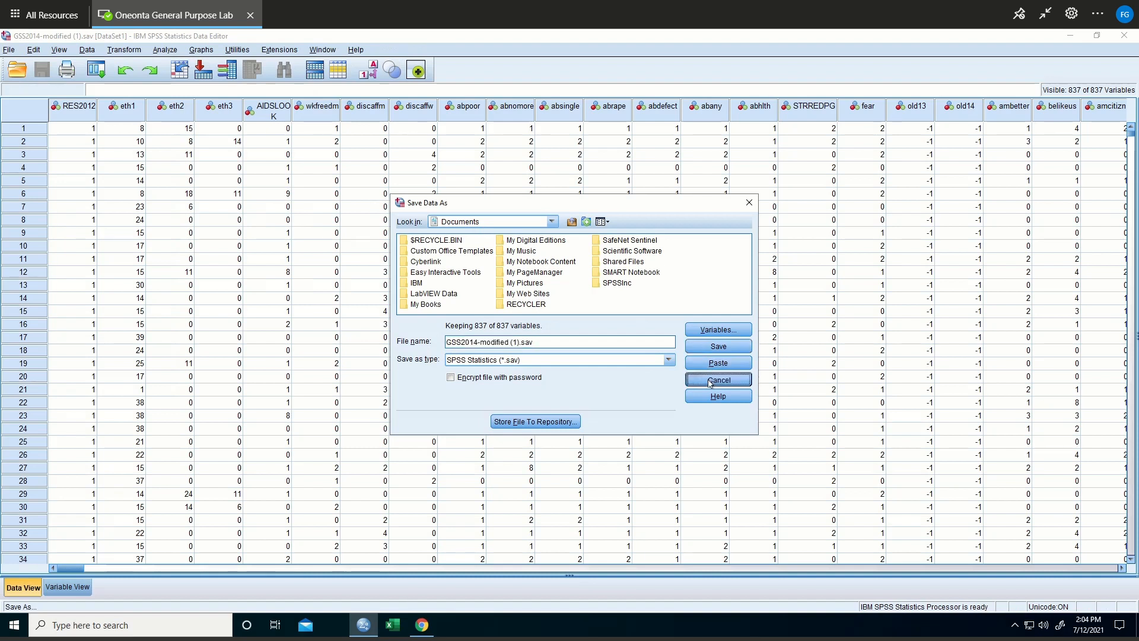
# Close the last Data Editor window with the GSS data and exit SPSS Statistics.
pyautogui.click(1124, 35)
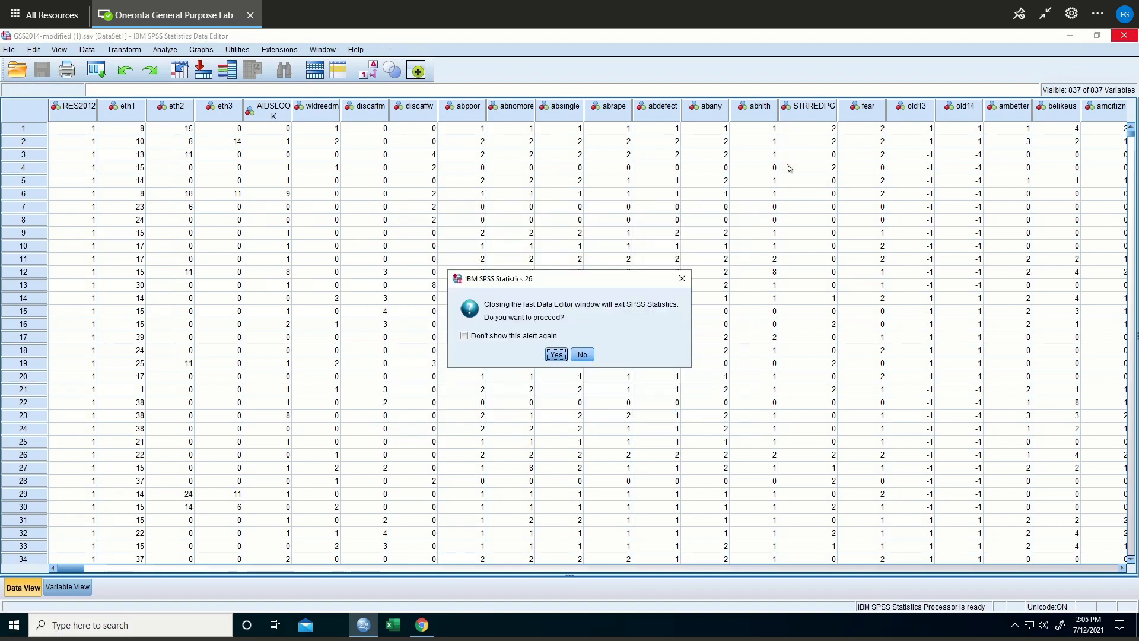
pyautogui.click(582, 354)
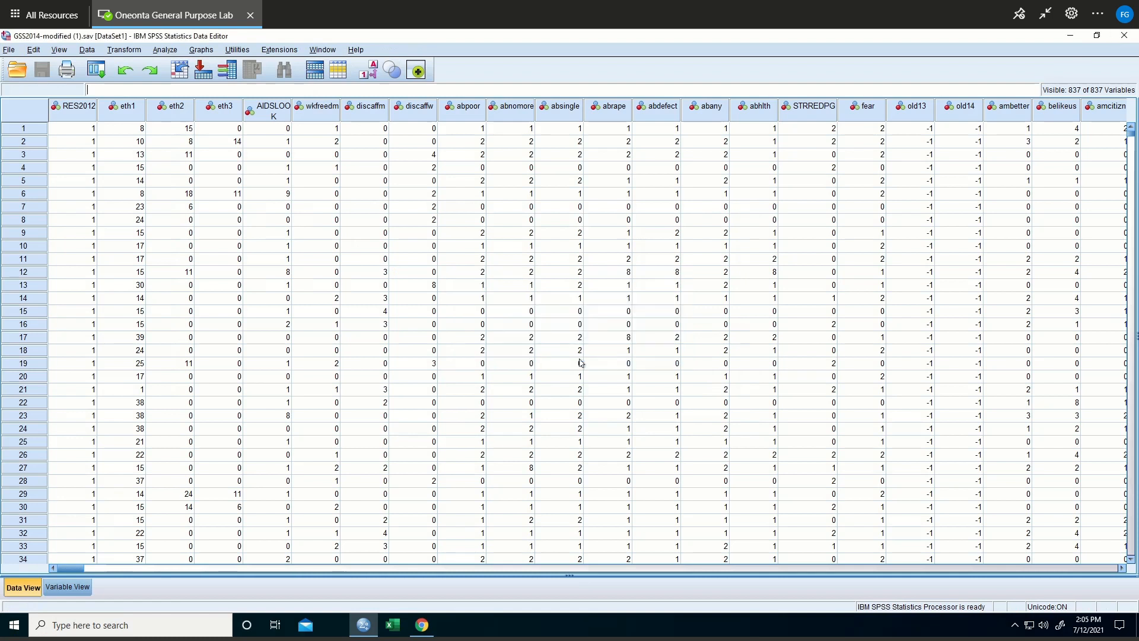
pyautogui.click(1125, 35)
pyautogui.click(556, 354)
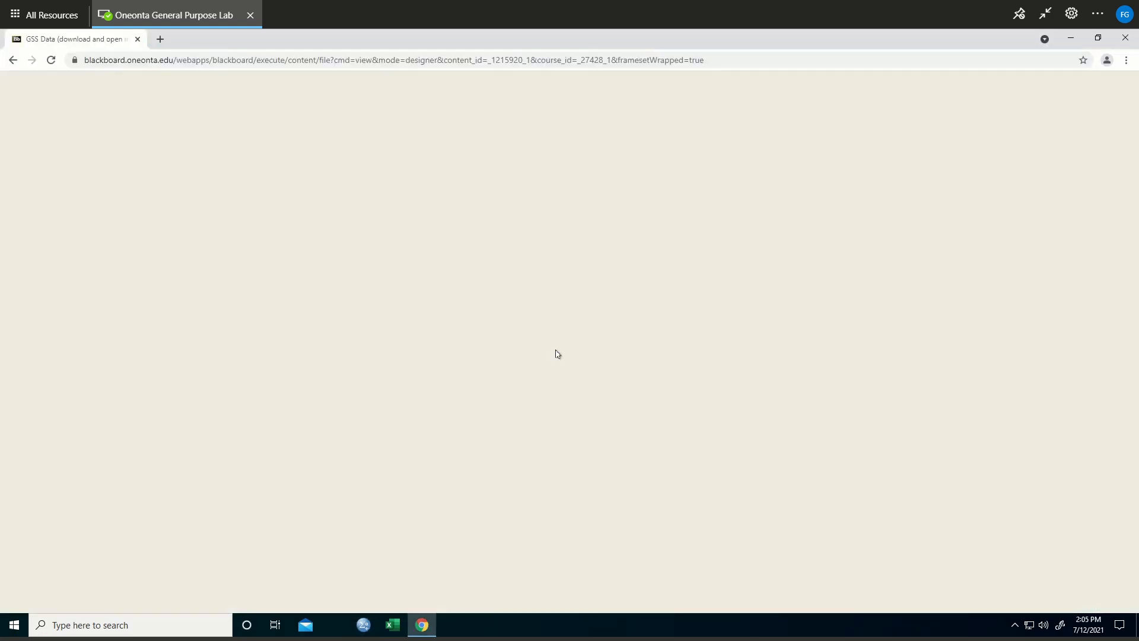